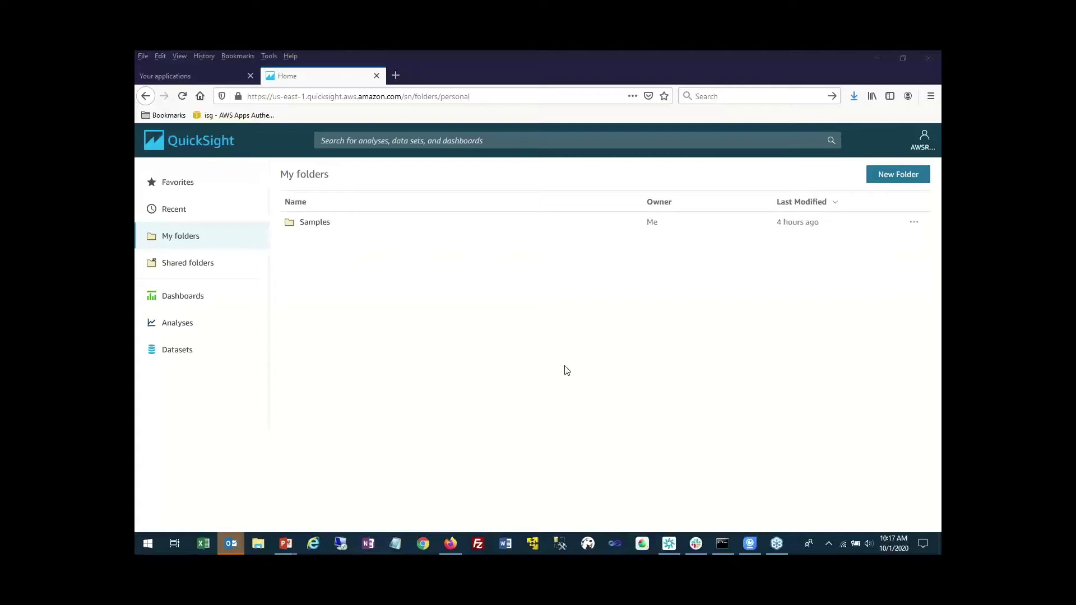
Open the datasets list and check which Sales Pipeline datasets carry the row-level security lock
left_click(316, 351)
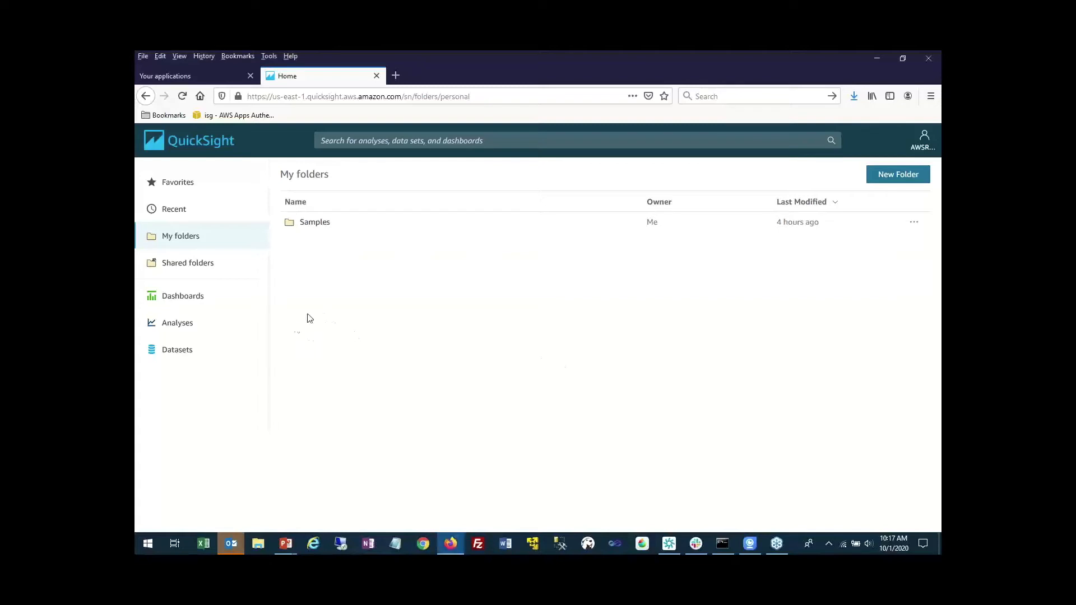
left_click(174, 351)
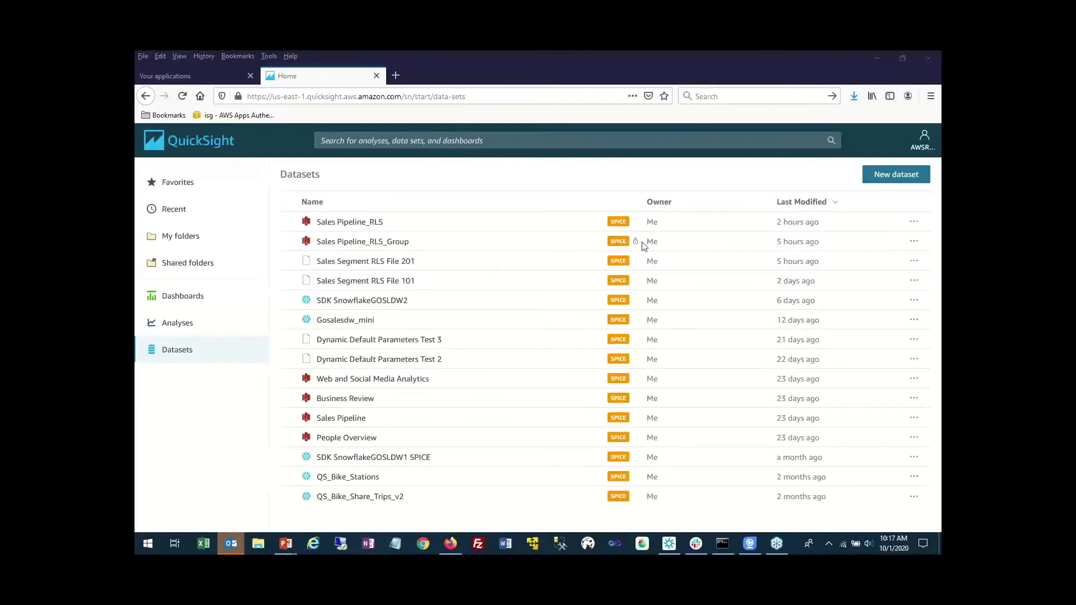
mouse_move(637, 247)
left_click(367, 225)
Open Sales Pipeline Dashboard - RLS from the Take30 Demos shared folder and inspect the segments of the record count pie chart
left_click(190, 263)
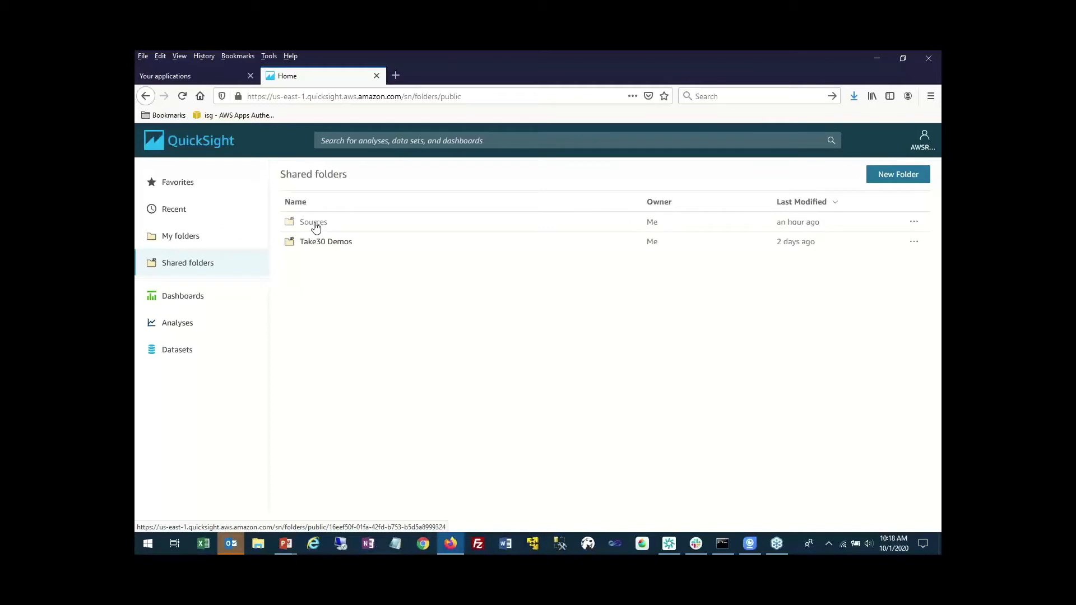
left_click(314, 242)
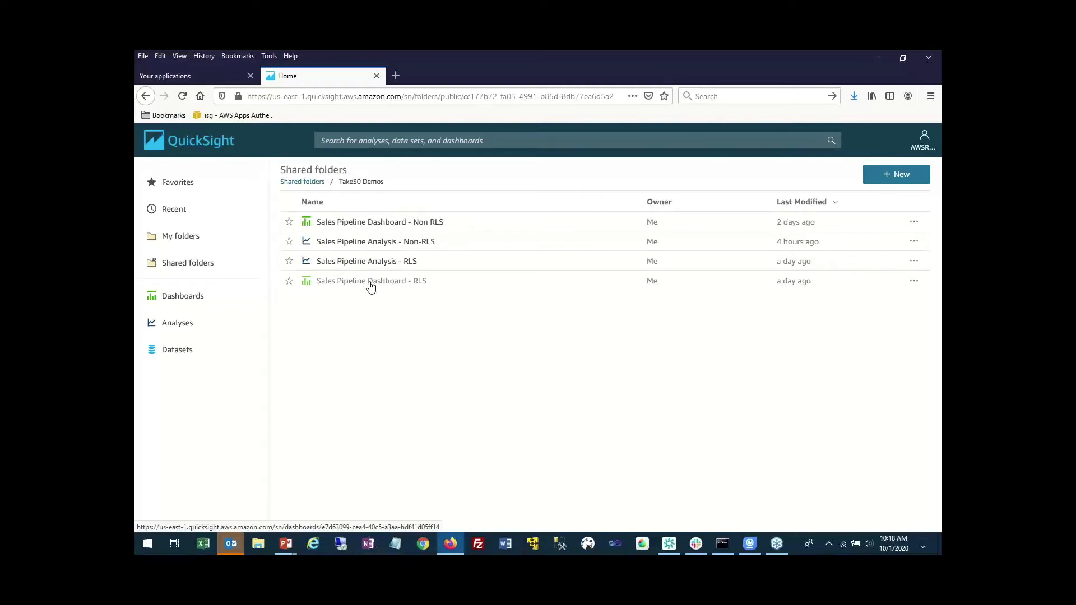
left_click(370, 285)
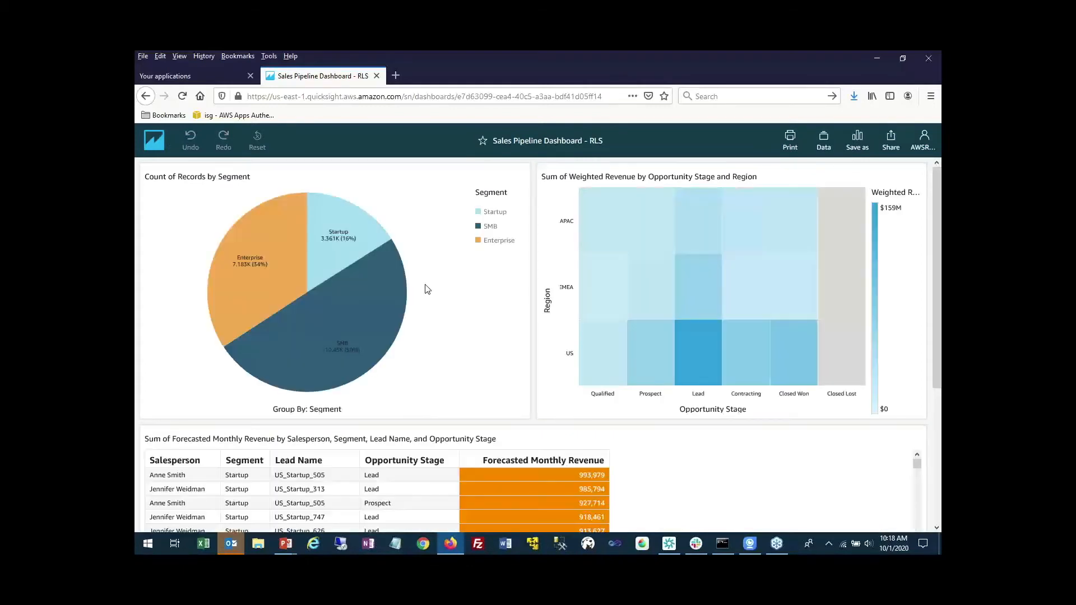
mouse_move(261, 257)
mouse_move(331, 232)
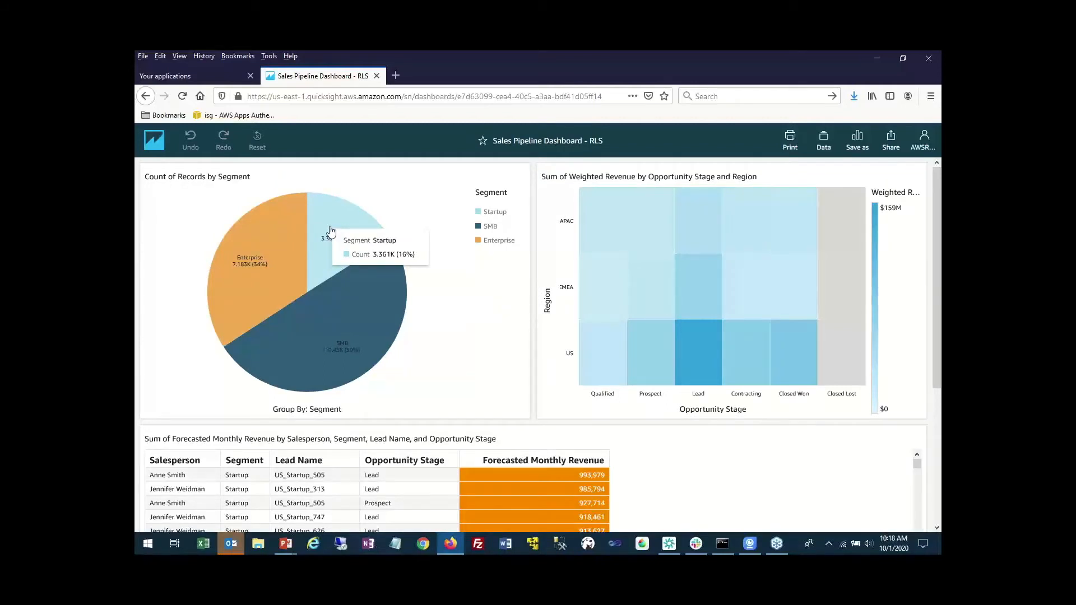
mouse_move(281, 277)
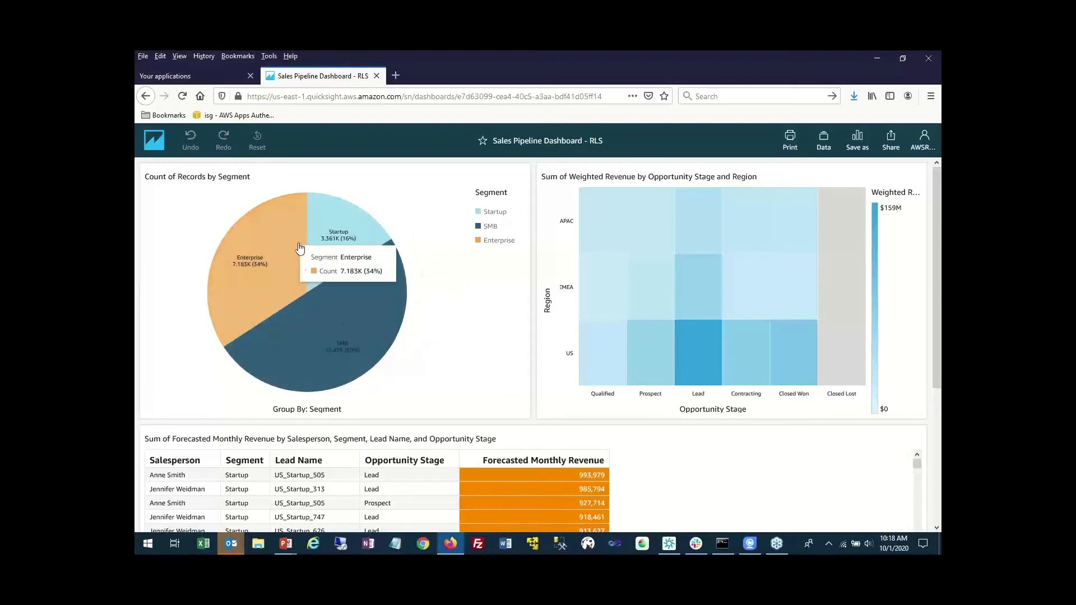
Return to the datasets list and open the row-level security configuration of the Sales Pipeline_RLS dataset
left_click(163, 145)
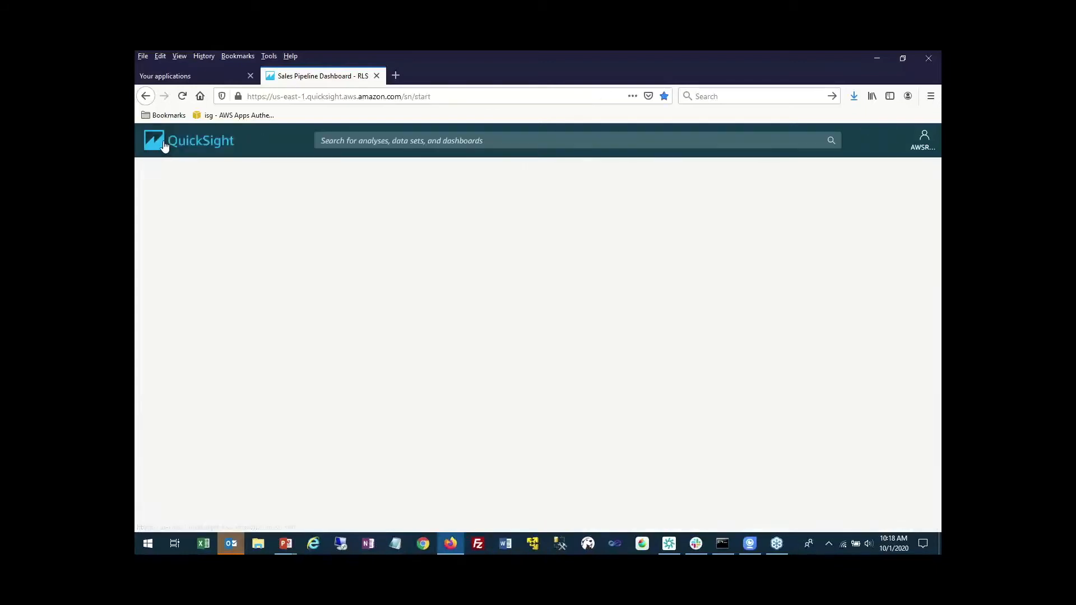
left_click(186, 354)
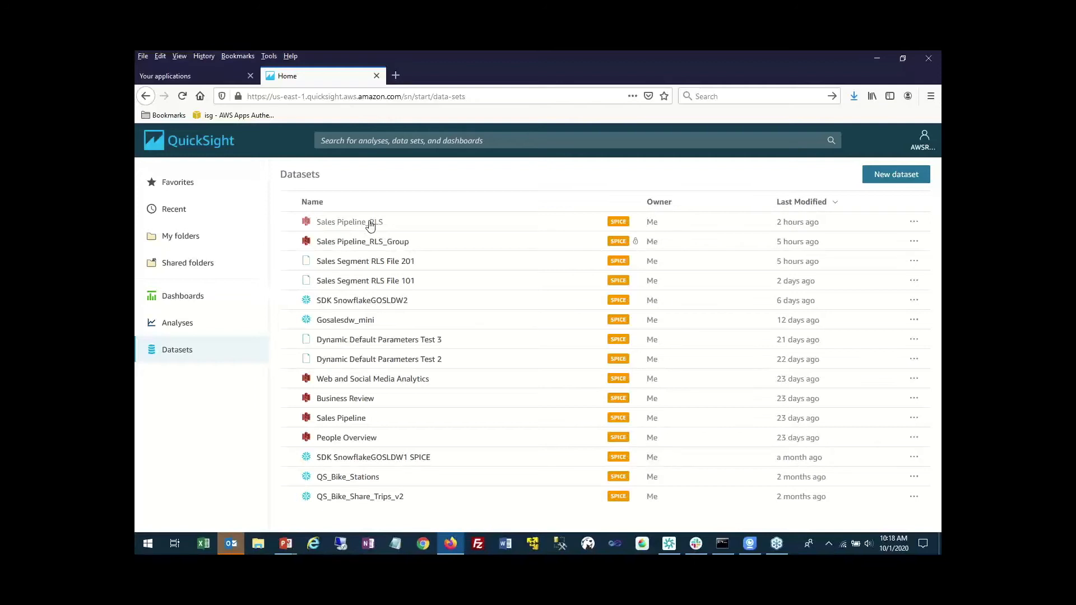
left_click(370, 224)
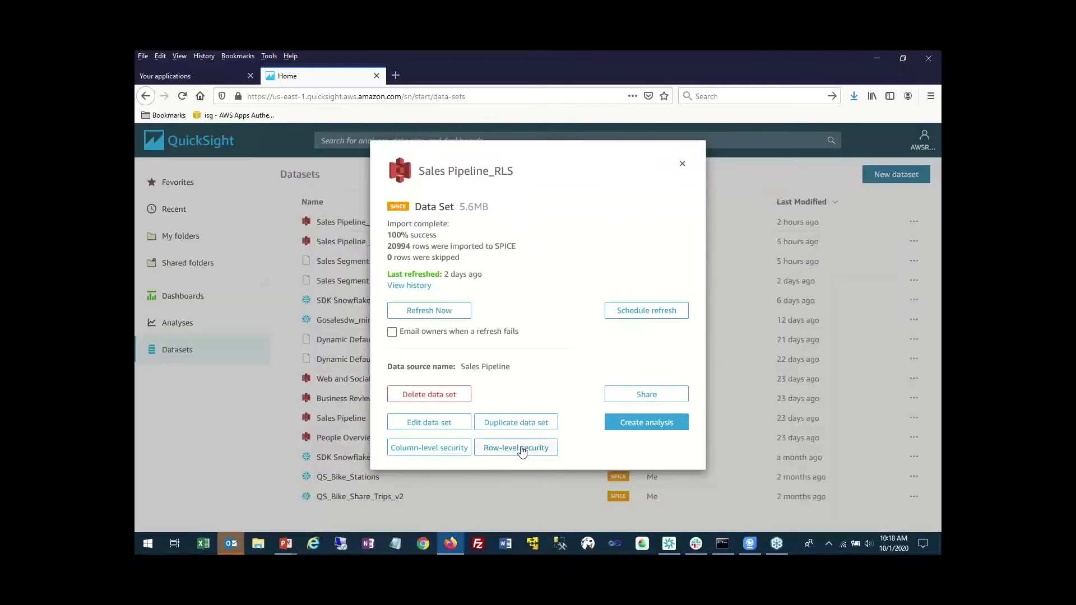
left_click(521, 448)
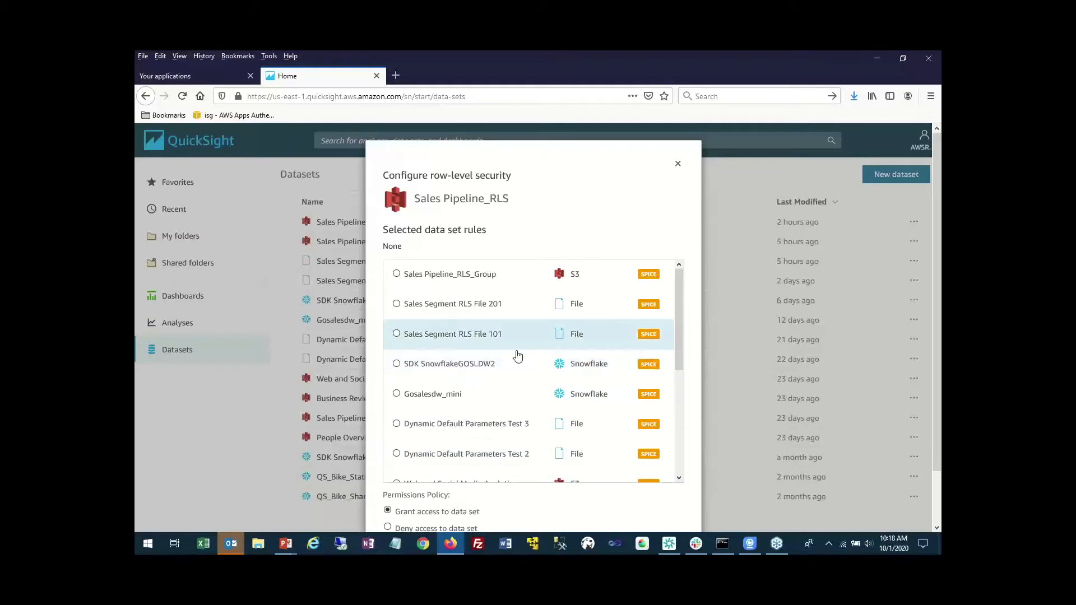
Apply Sales Segment RLS File 101 as the dataset rules with the grant access policy, and close the dataset's dialogs
left_click(431, 337)
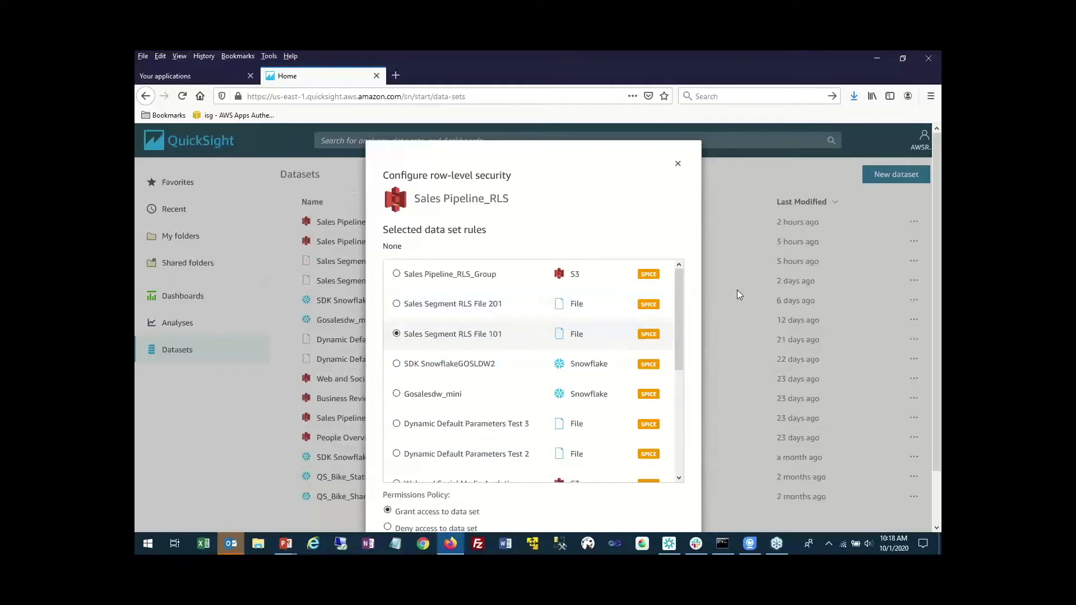
left_click_drag(934, 274, 936, 312)
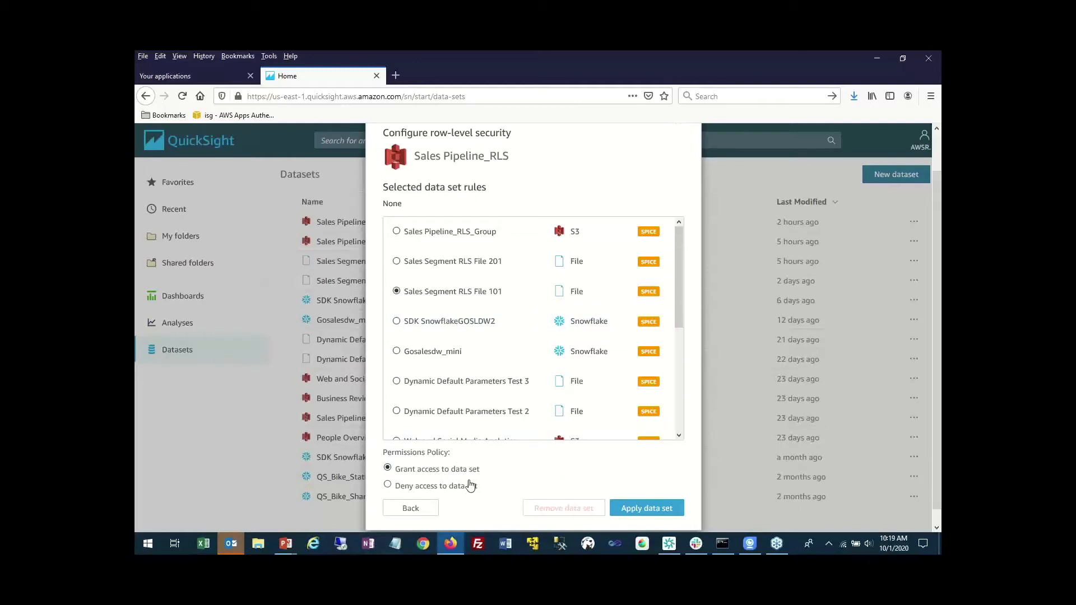
left_click(633, 511)
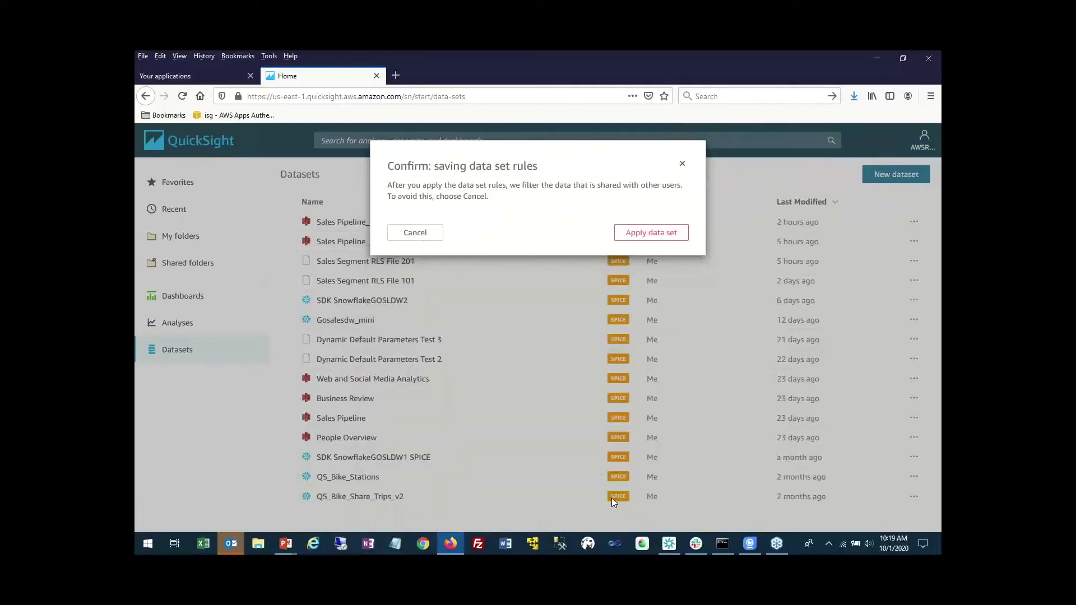
left_click(666, 235)
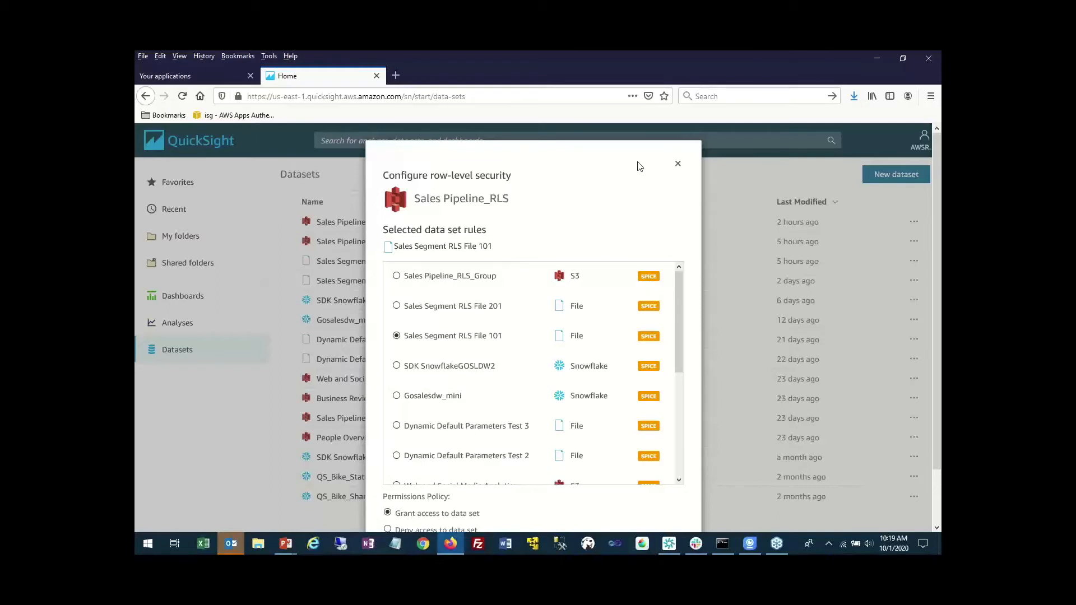
left_click(678, 164)
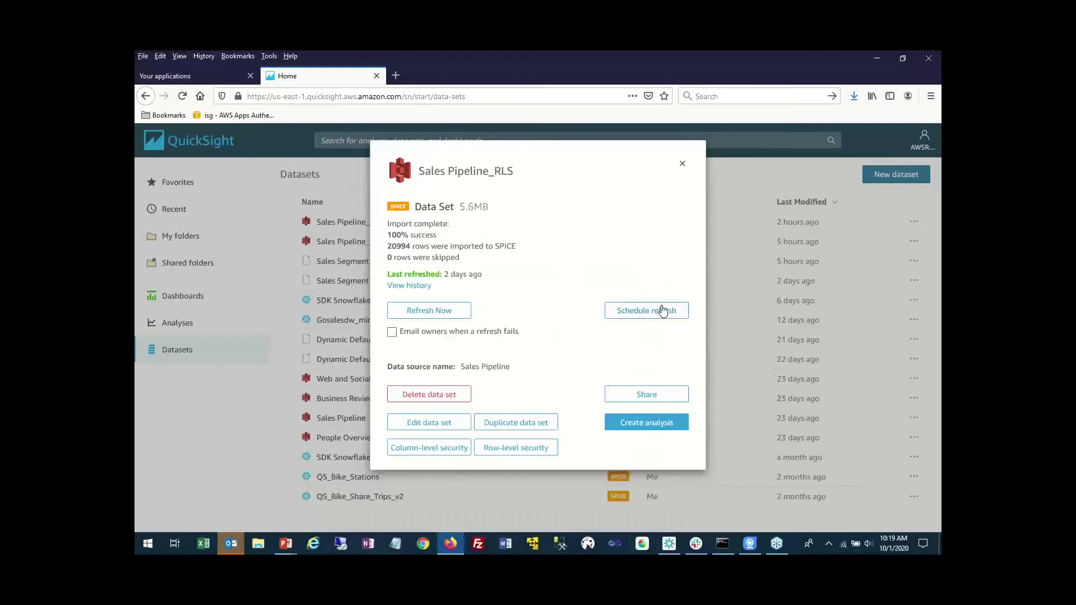
left_click(682, 165)
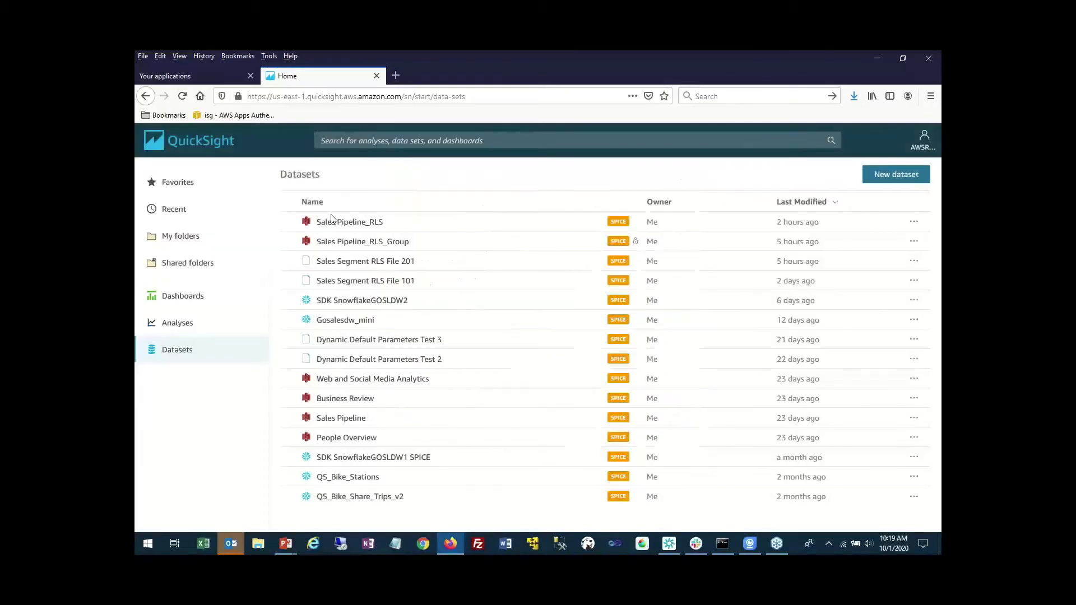
Reload the datasets list and check the row-level security lock on Sales Pipeline_RLS
left_click(182, 96)
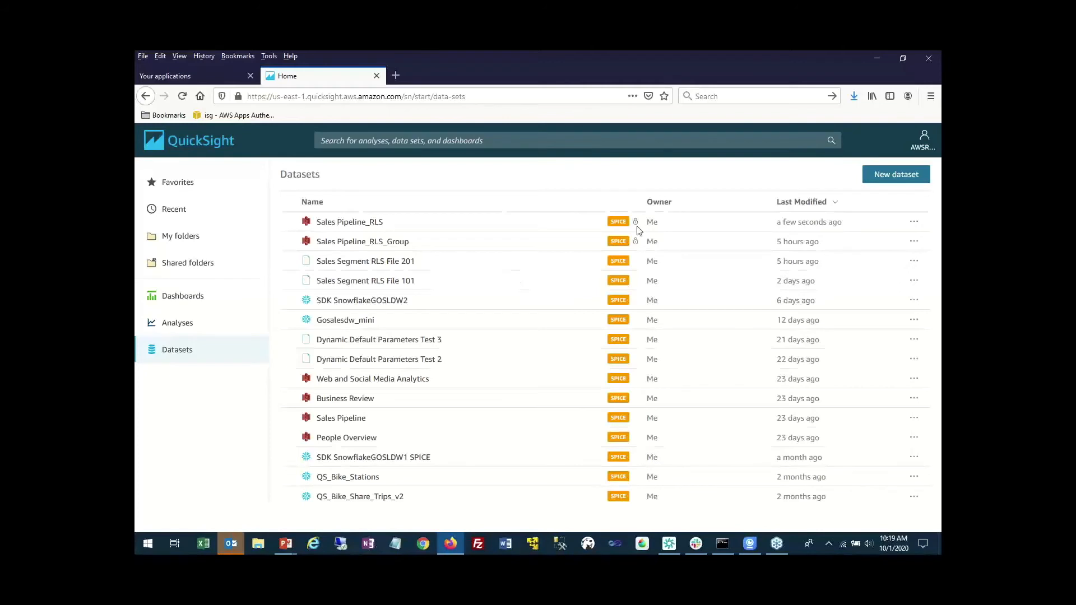
mouse_move(632, 227)
left_click(335, 224)
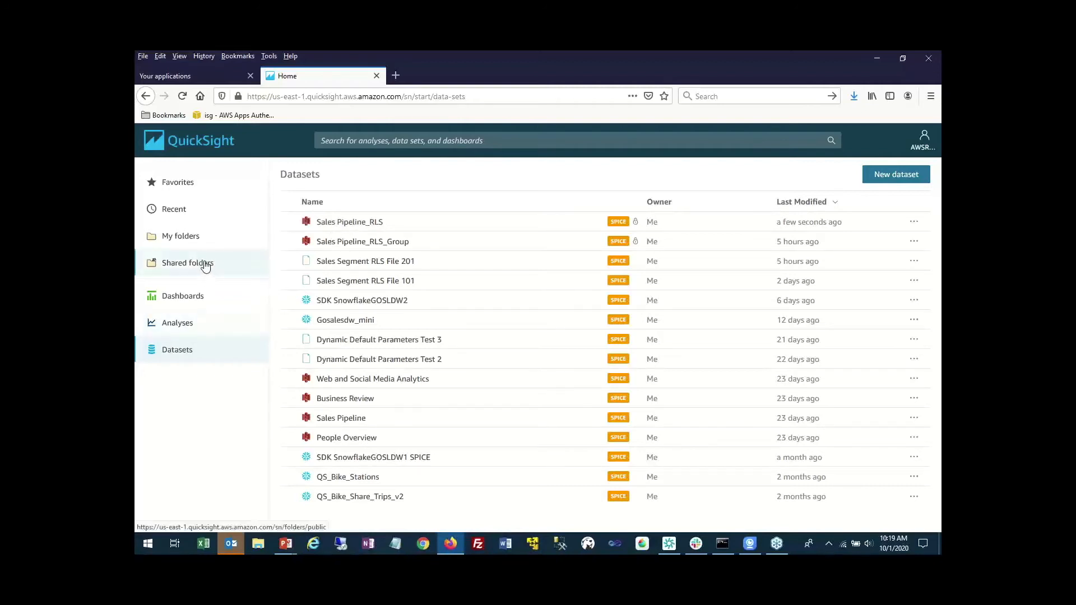
Reopen Sales Pipeline Dashboard - RLS from the Take30 Demos shared folder to view the restricted segments
left_click(203, 267)
left_click(313, 244)
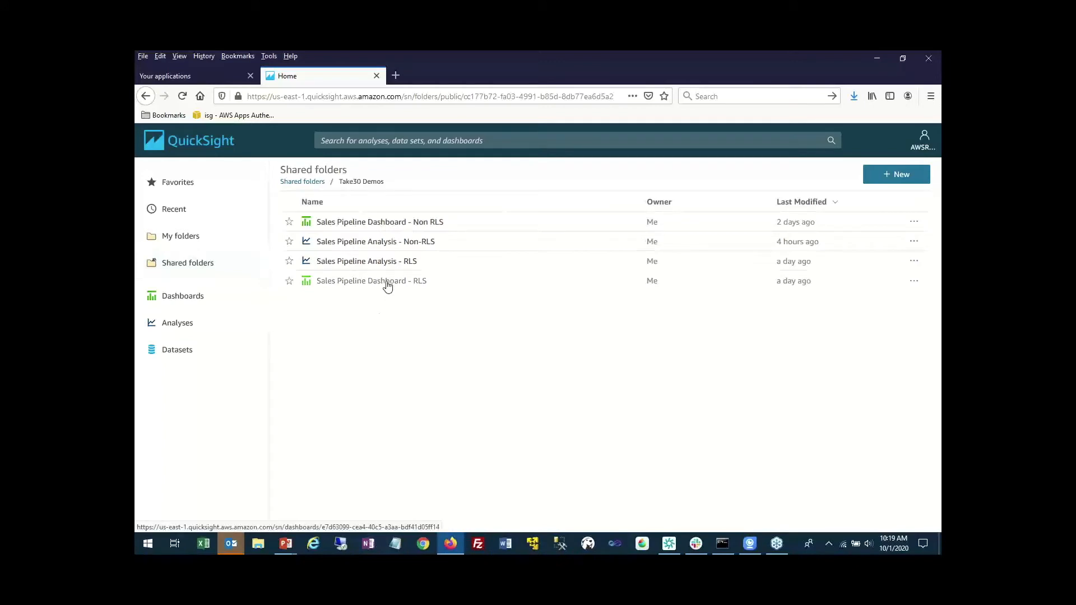
left_click(387, 283)
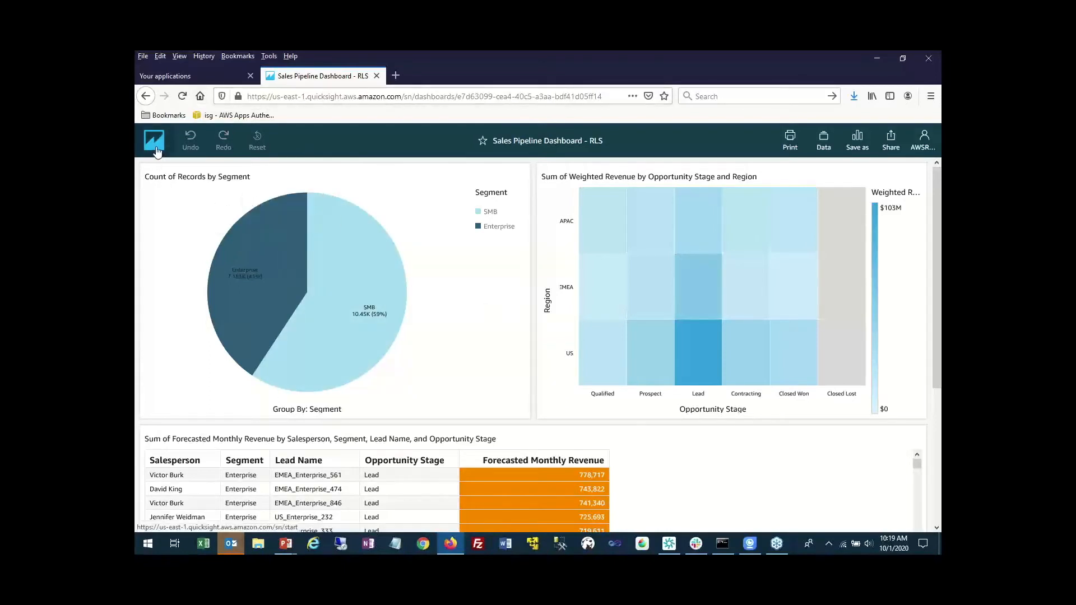
Leave the dashboard and look through the shared folders, including the contents of Take30 Demos
left_click(157, 150)
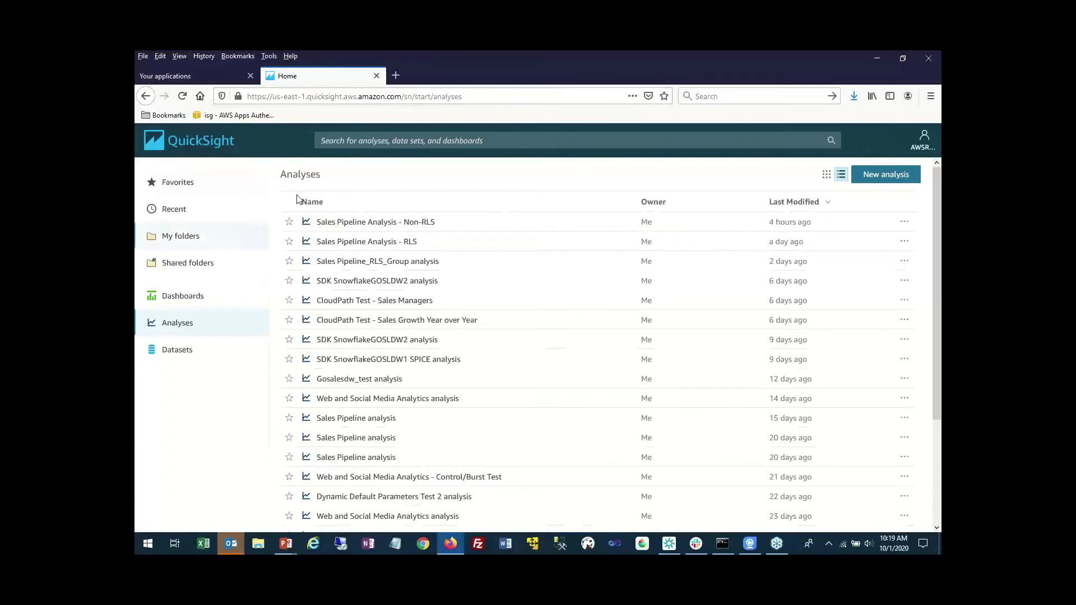
left_click(207, 266)
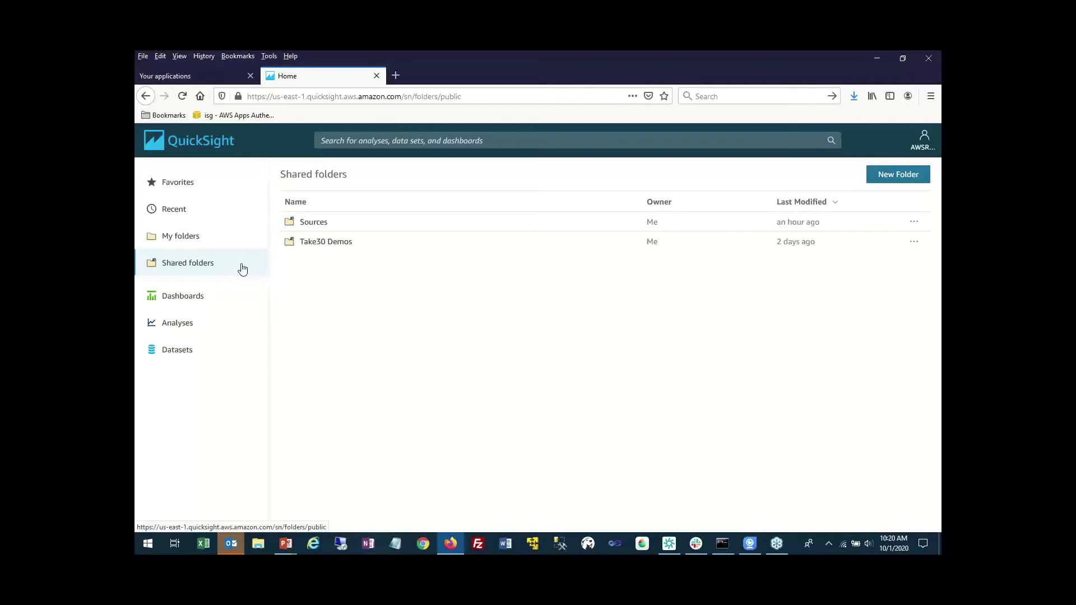
left_click(318, 240)
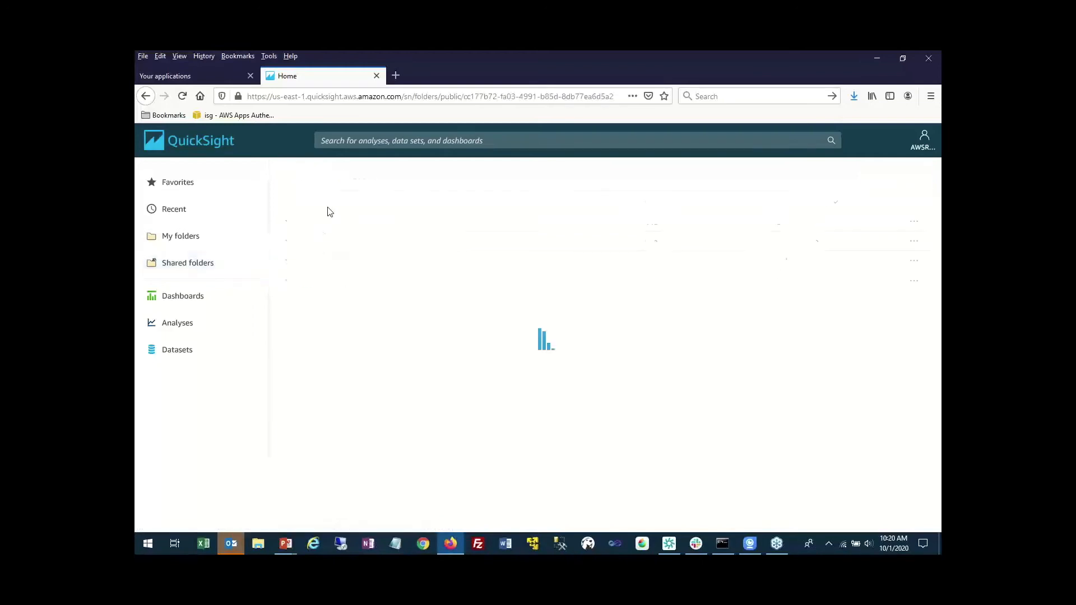
left_click(196, 263)
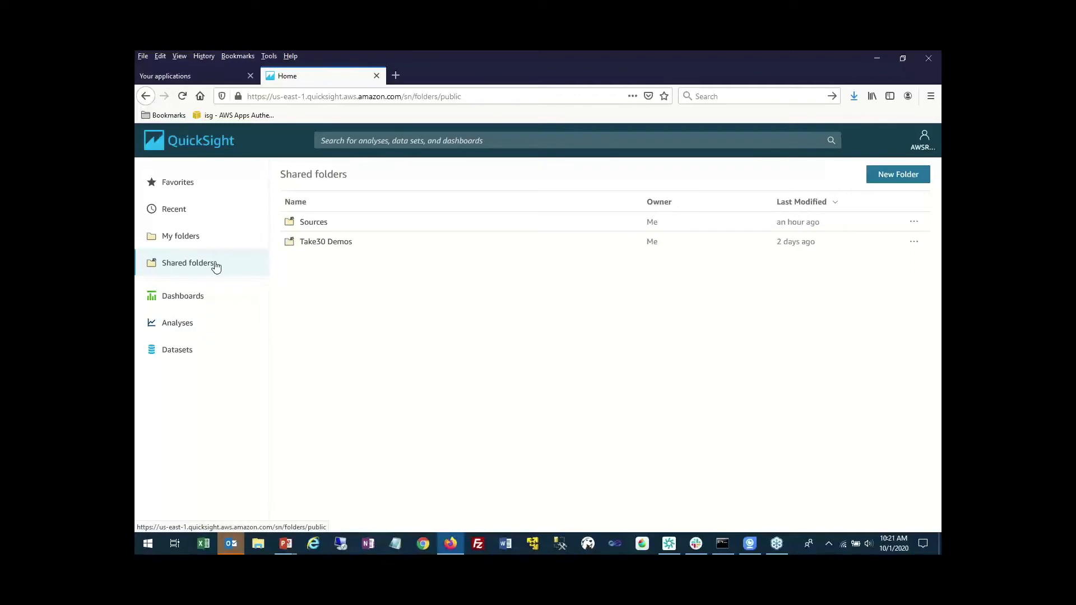
Open the custom permissions creation form in the account administration, review its restriction options, and return to the home page
left_click(933, 150)
left_click(892, 169)
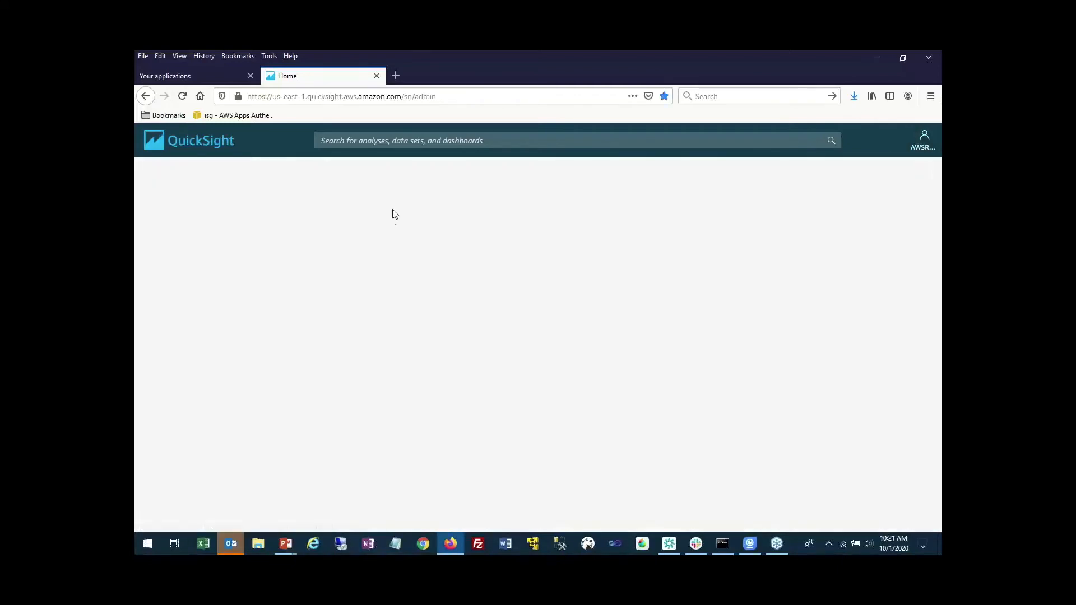
left_click(201, 226)
left_click(465, 257)
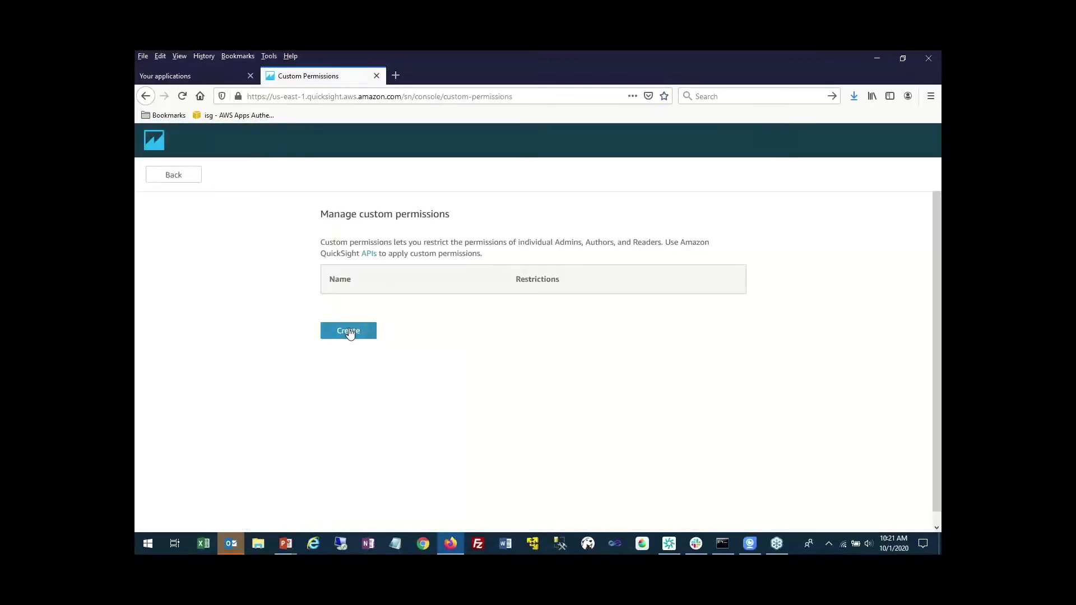
left_click(348, 332)
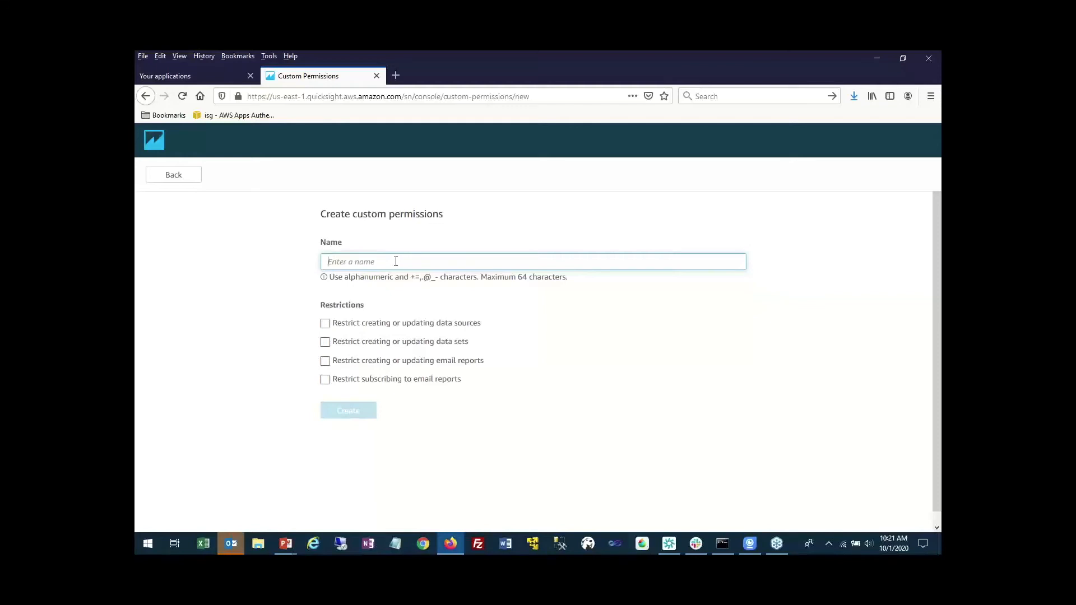
left_click(161, 141)
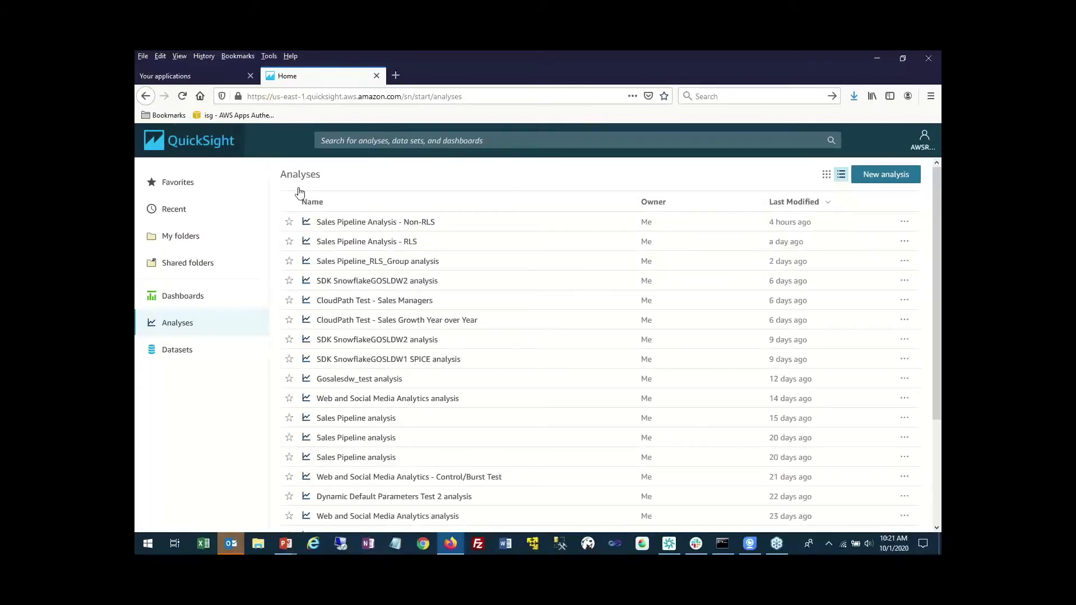
Open a new refresh schedule for the QS_Bike_Stations dataset and review the available repeat frequencies
left_click(177, 350)
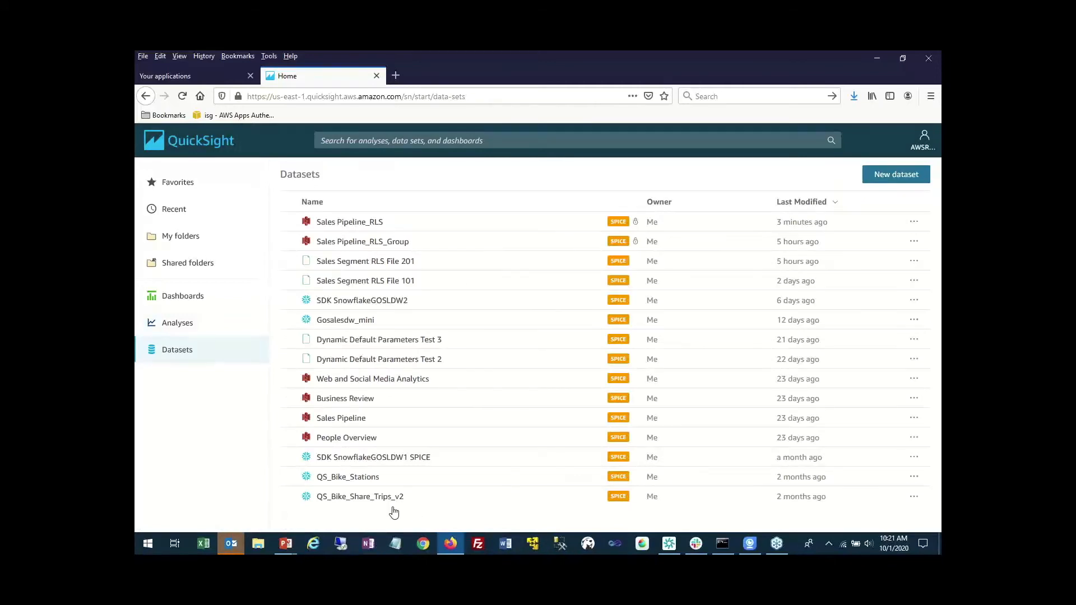
left_click(363, 478)
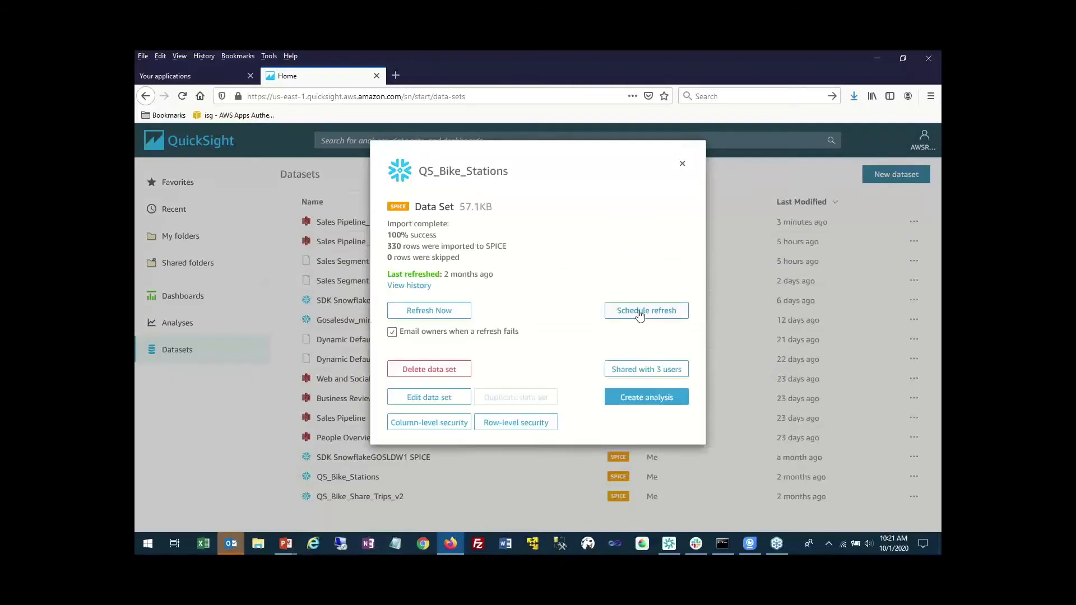
left_click(640, 314)
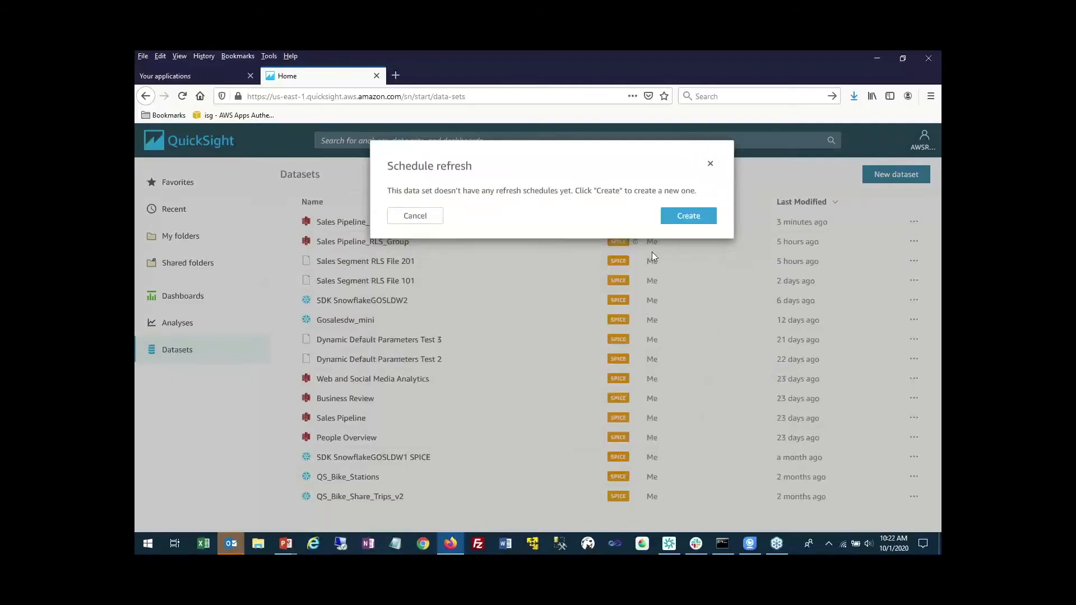
left_click(688, 216)
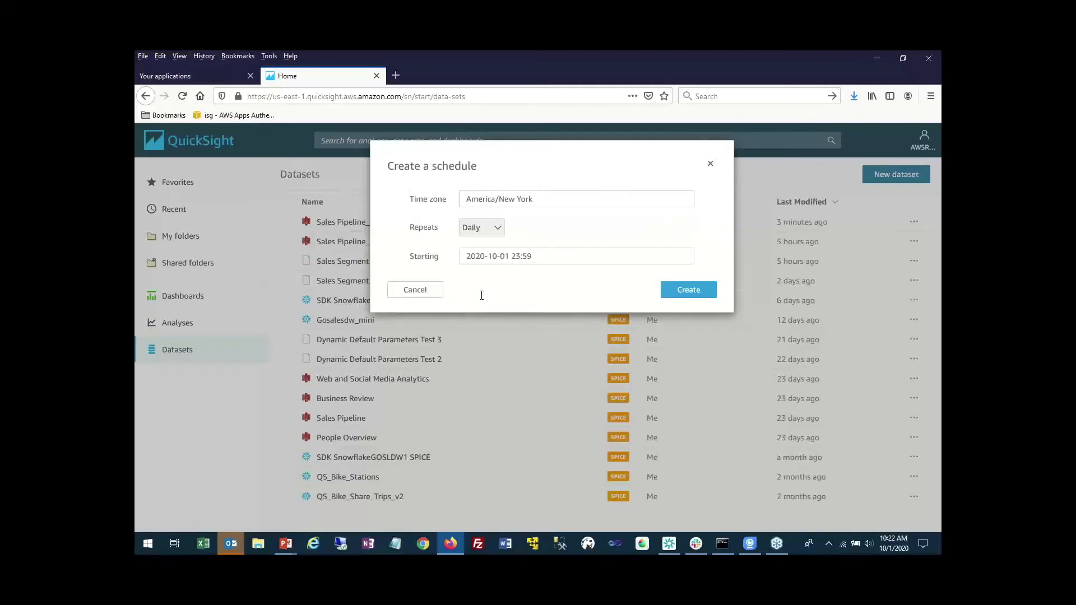
left_click(497, 230)
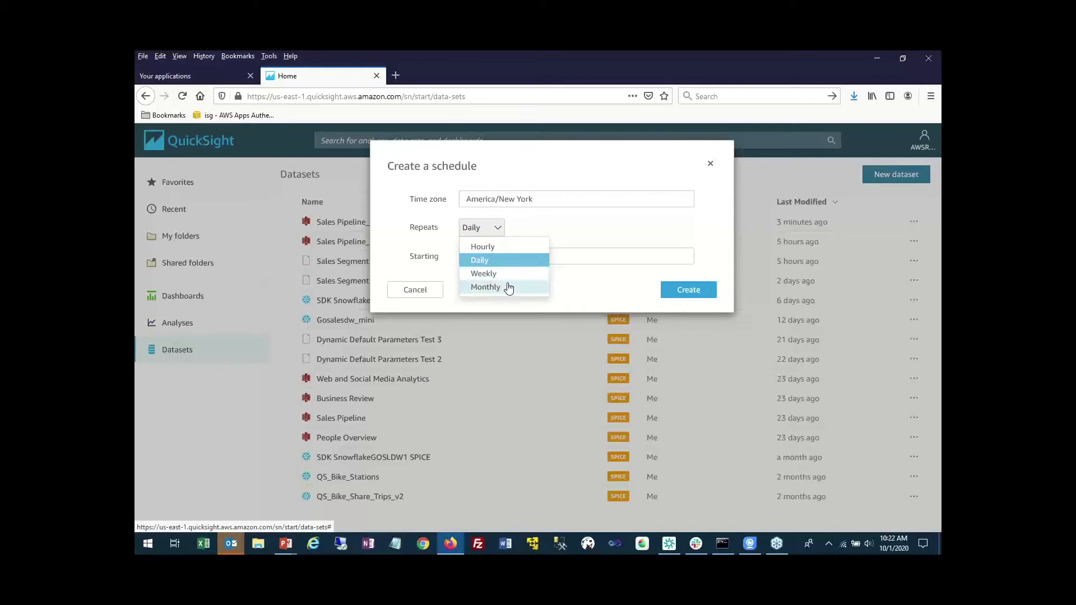
left_click(571, 288)
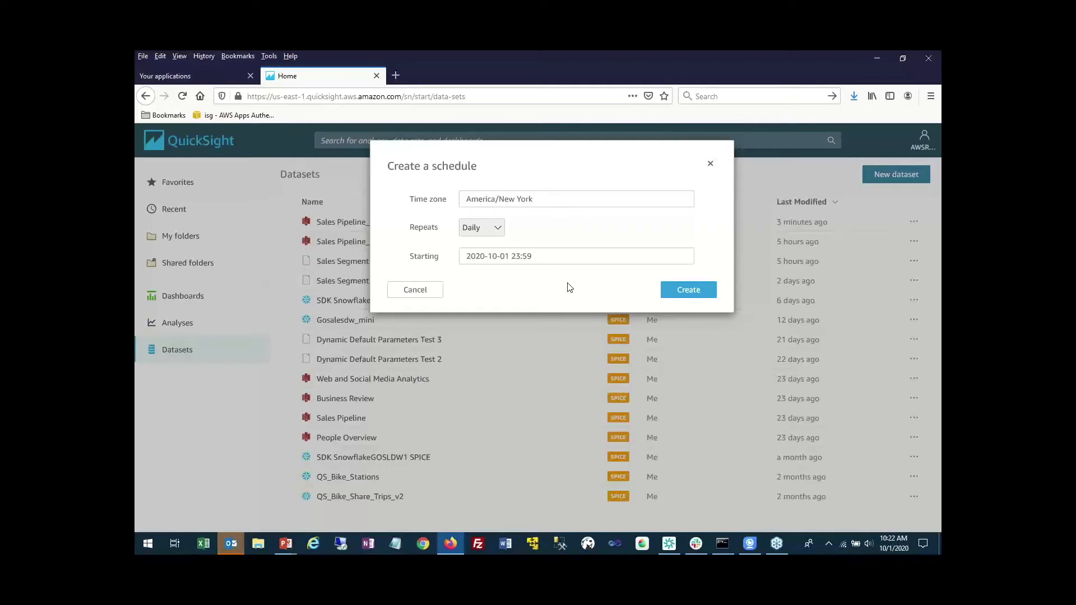
Cancel the new refresh schedule and close the QS_Bike_Stations dataset details, dismissing the HubSpot login pop-up
left_click(441, 295)
left_click(413, 219)
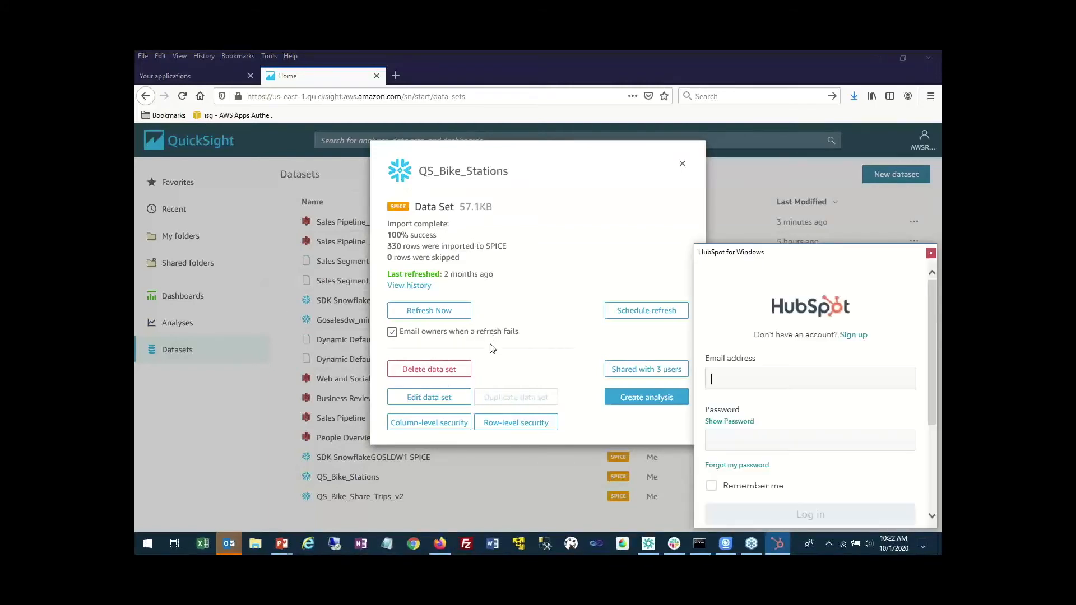
left_click(932, 253)
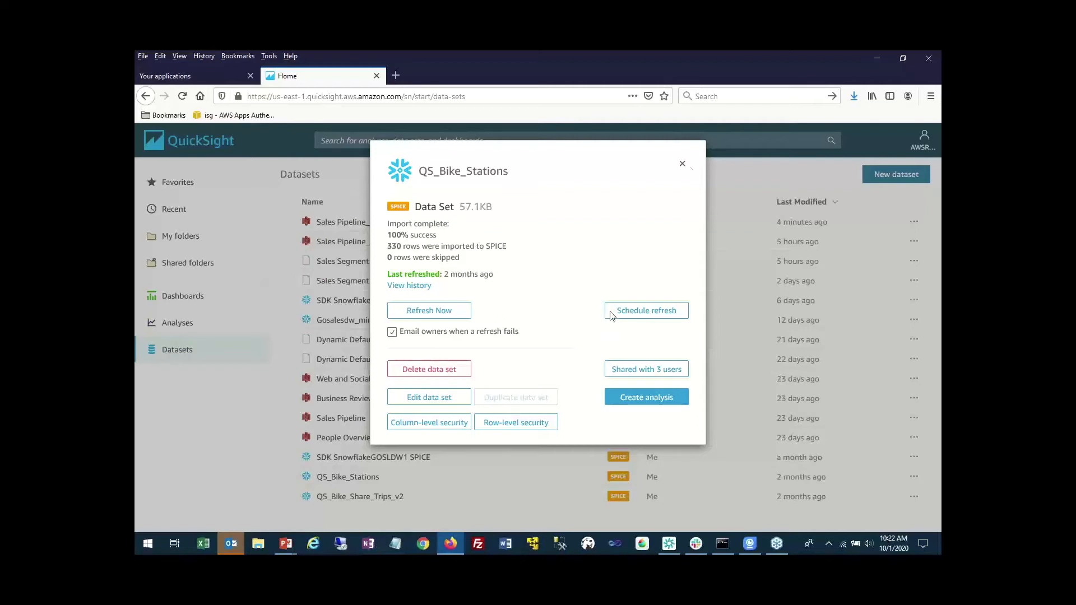
left_click(682, 163)
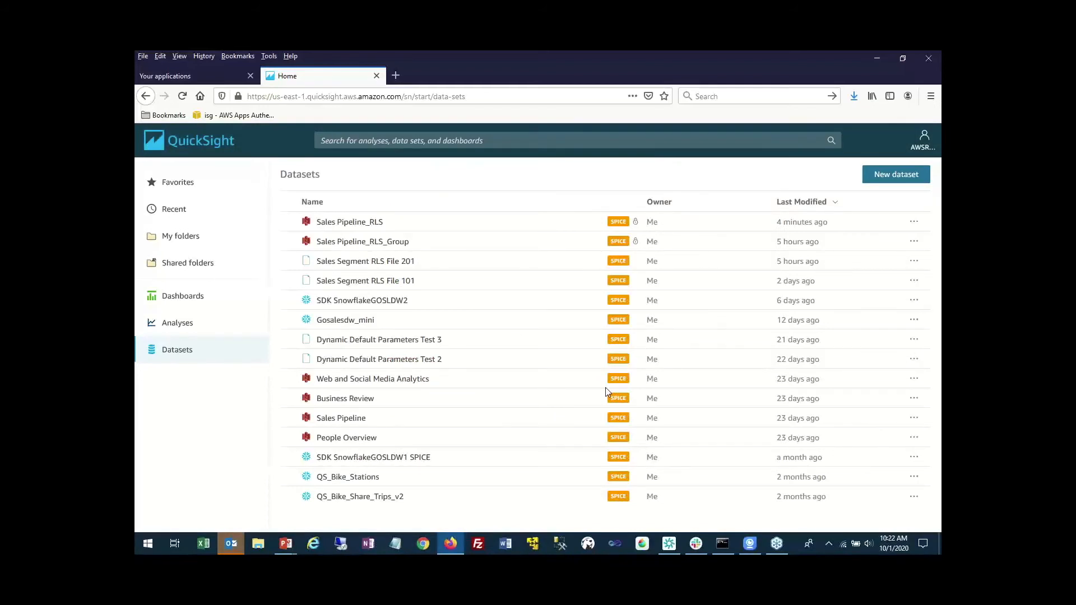
Open Sales Pipeline Dashboard - RLS from the Take30 Demos shared folder
left_click(166, 300)
left_click(195, 268)
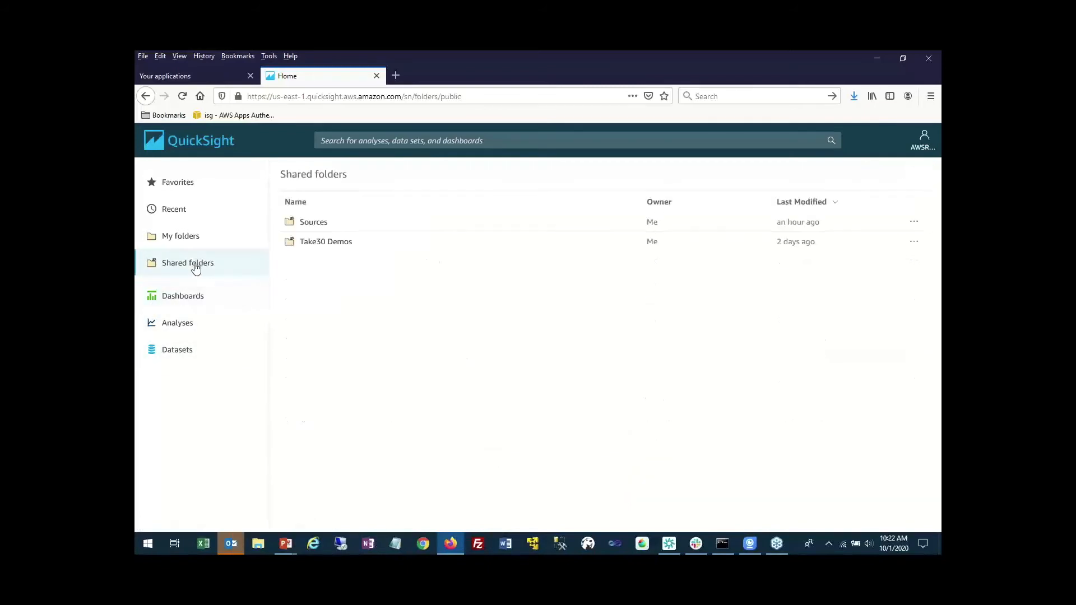
left_click(315, 243)
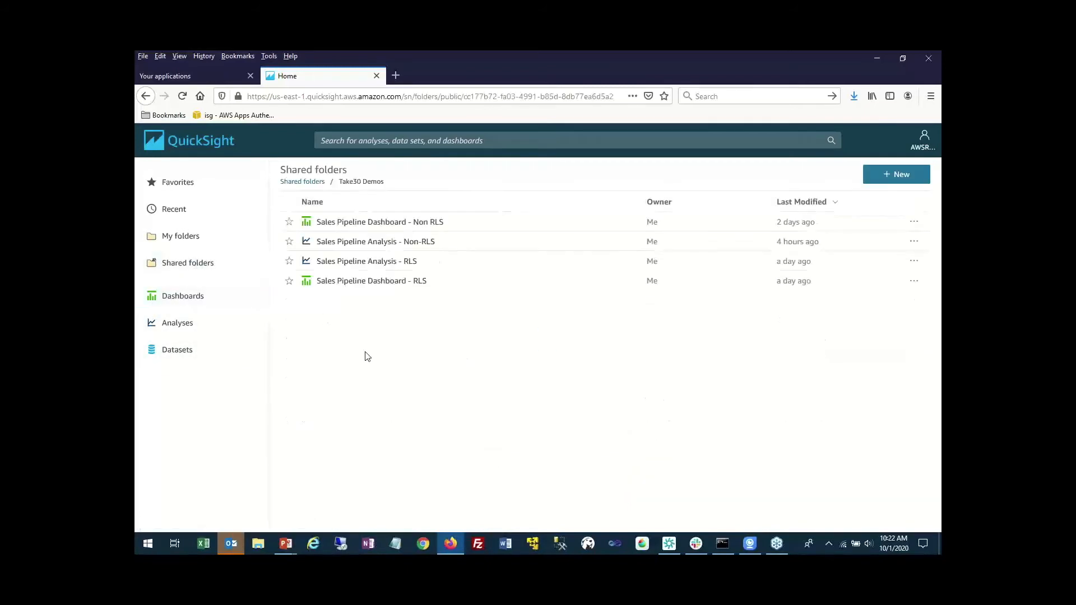
left_click(386, 282)
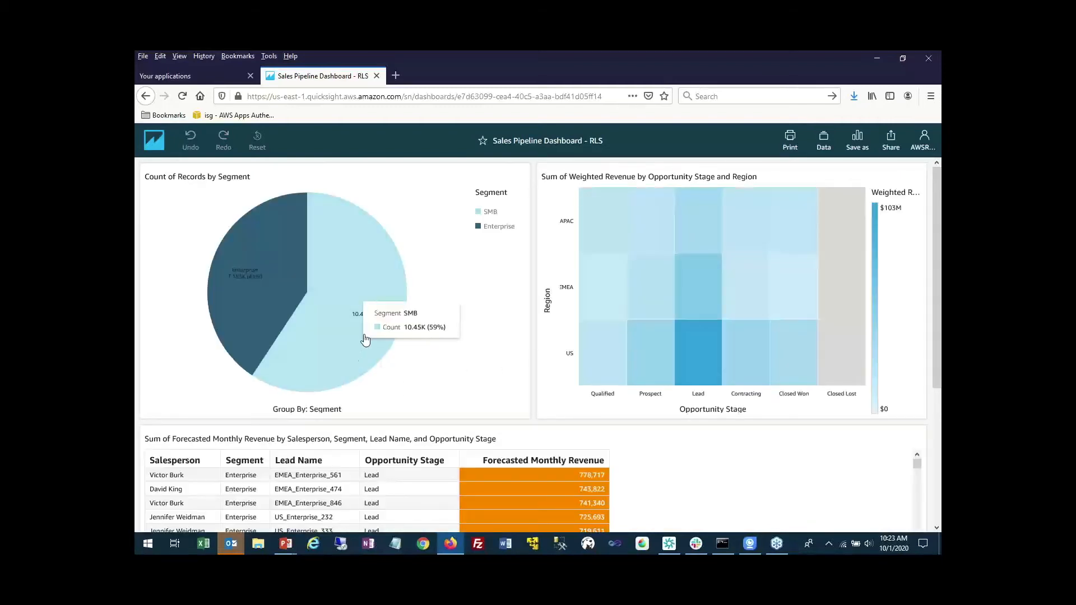
Check the export options of the Count of Records by Segment chart and look over the dashboard's other visuals
mouse_move(531, 203)
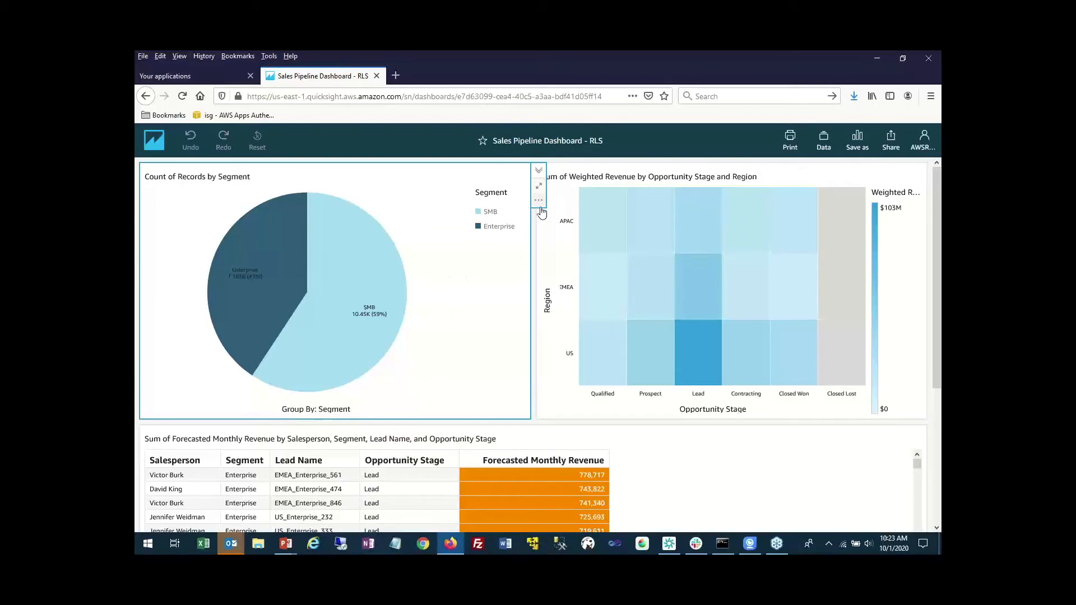
left_click(539, 202)
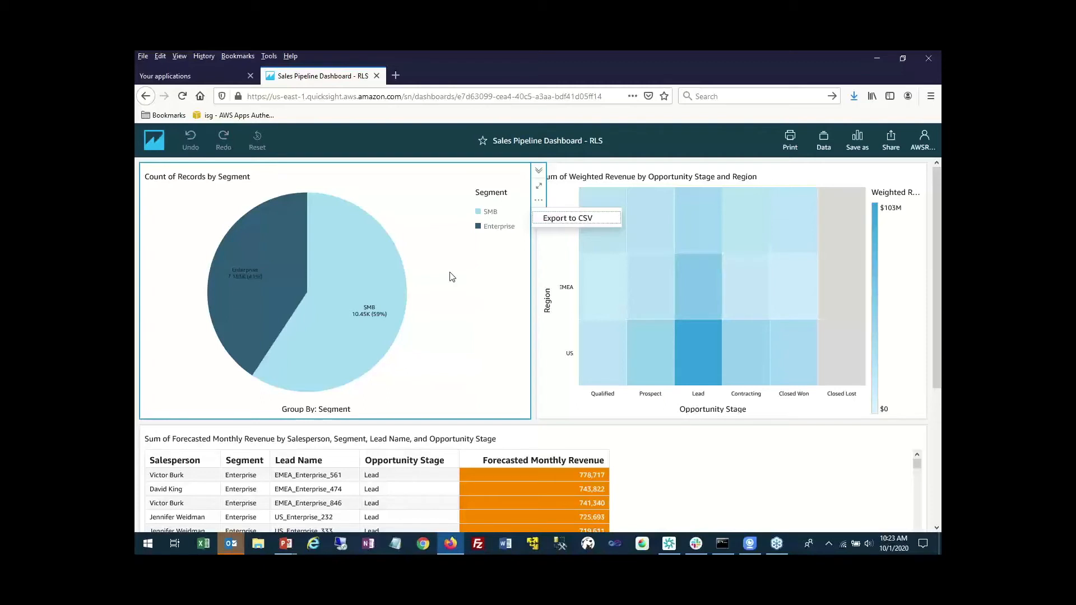
scroll(667, 471, "down", 3)
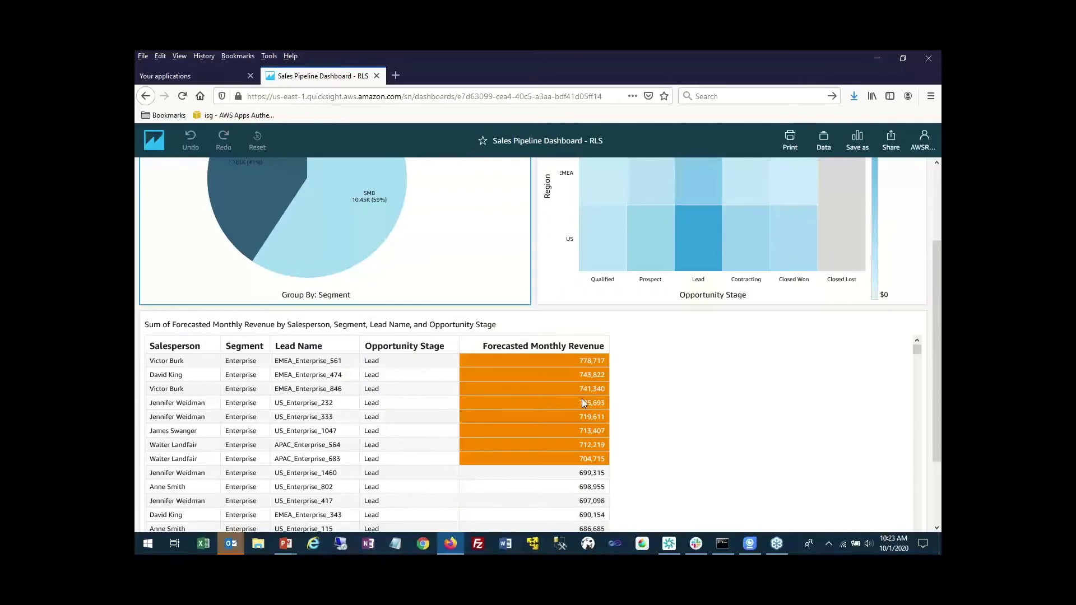
scroll(582, 399, "up", 3)
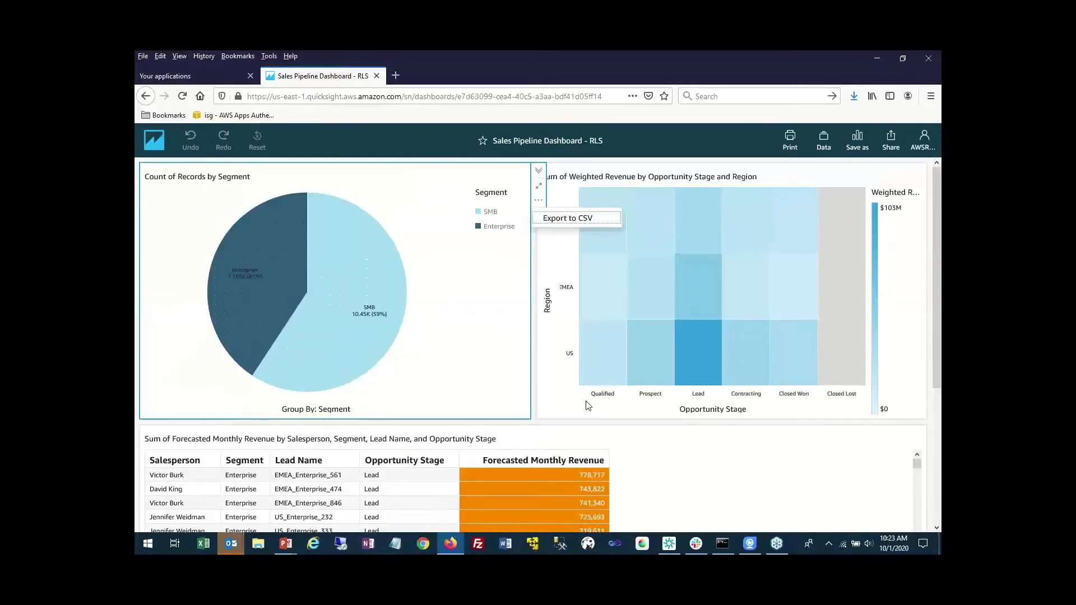
scroll(639, 431, "down", 3)
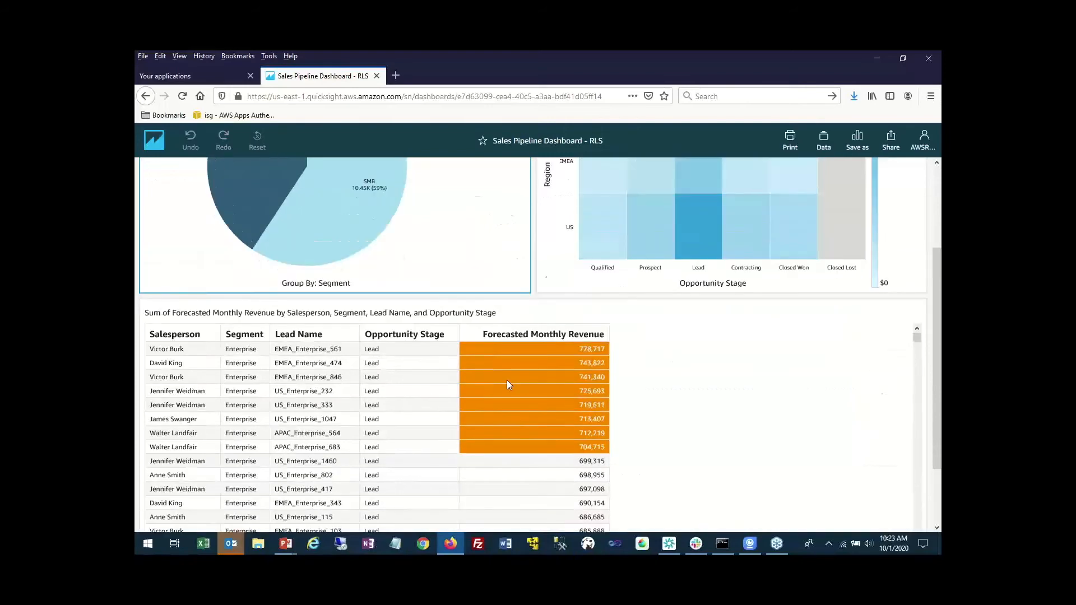
scroll(507, 380, "up", 3)
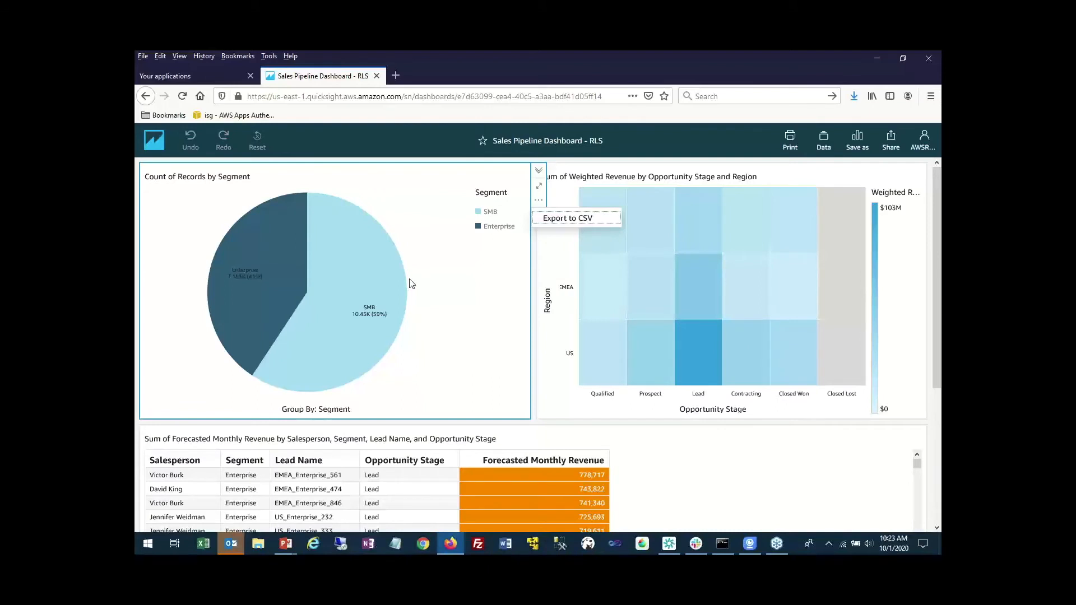
Maximize the Sum of Forecasted Monthly Revenue table, export it to Excel, and open the downloaded workbook with Excel
scroll(409, 365, "down", 3)
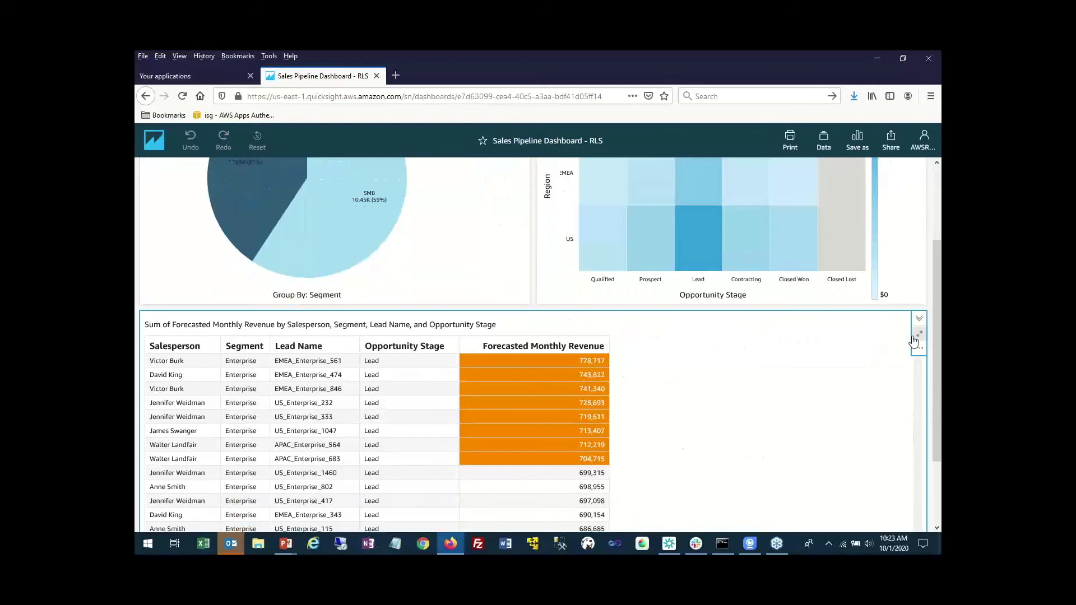
left_click(917, 340)
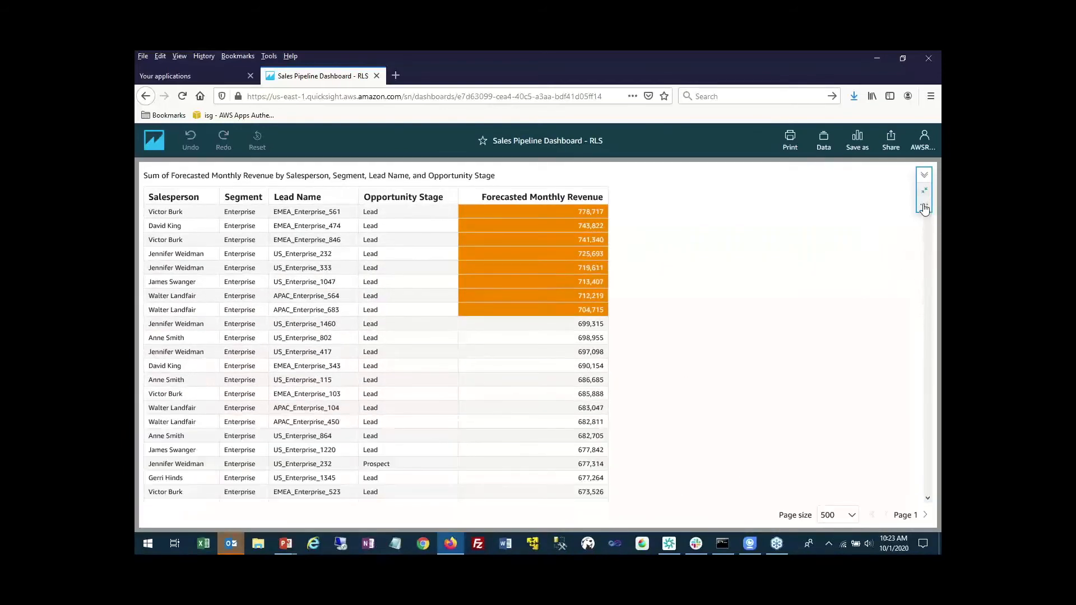
left_click(924, 205)
left_click(883, 238)
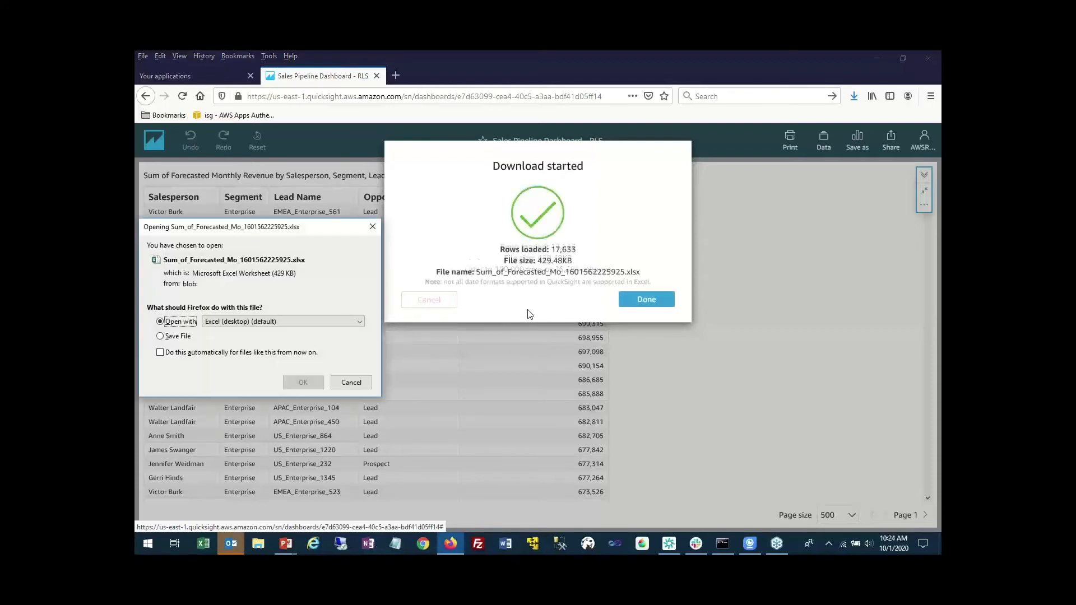
left_click(303, 385)
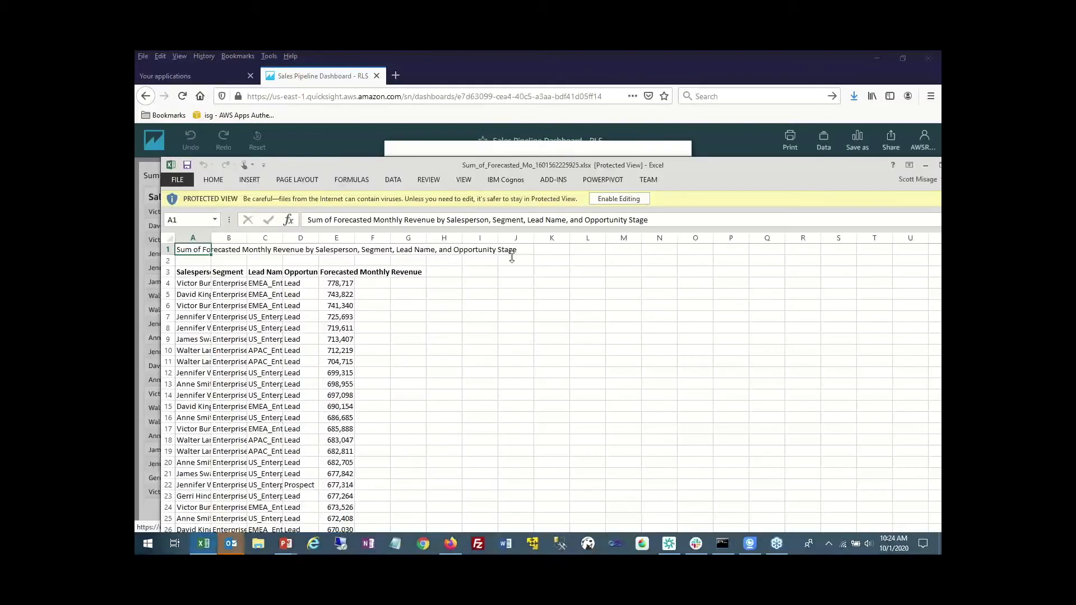
Reposition the Excel window and autofit all columns of the exported sheet to inspect the exported rows
left_click_drag(500, 161, 552, 87)
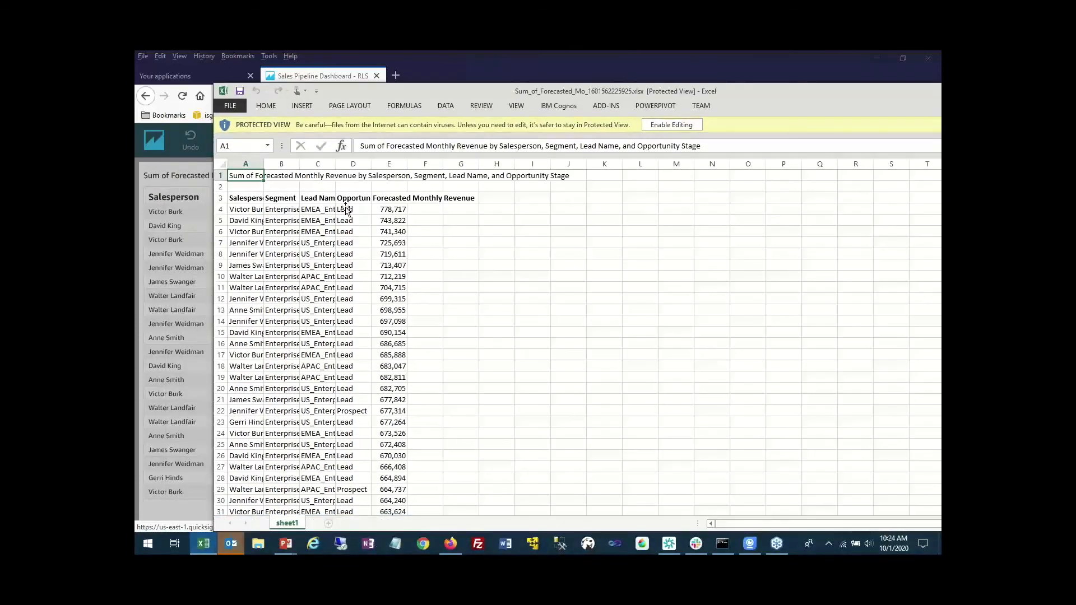
left_click(222, 163)
double_click(263, 163)
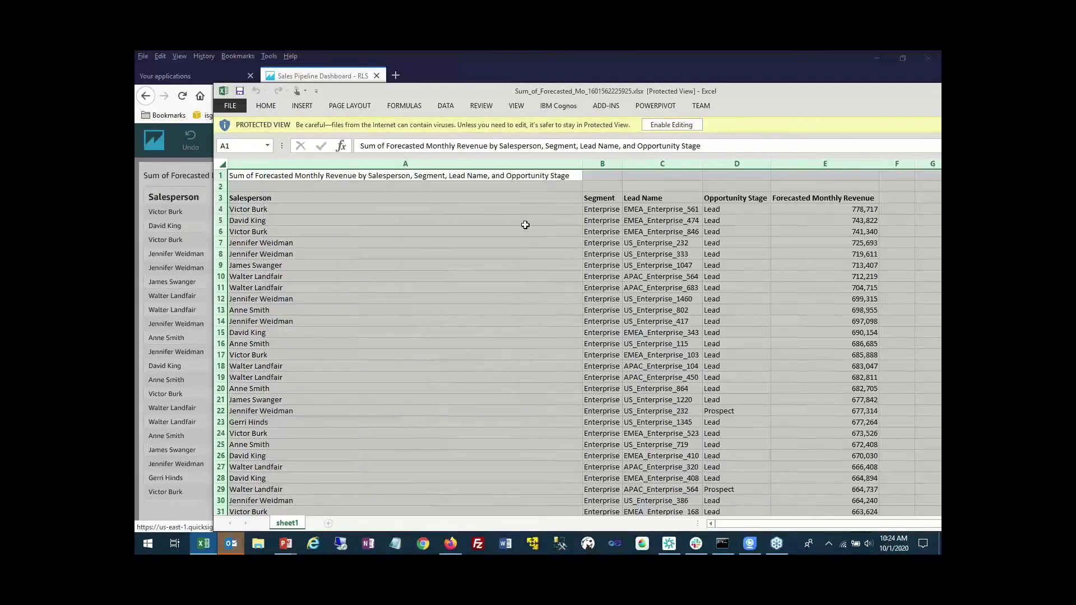
left_click(523, 224)
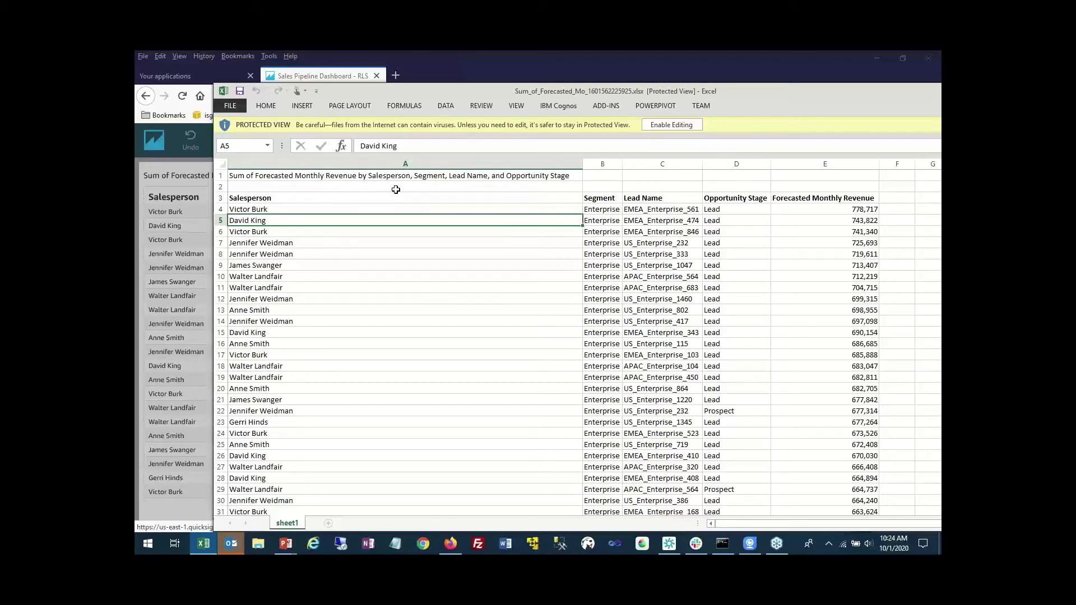
Close the exported workbook without enabling editing and dismiss the download notice in QuickSight
double_click(392, 86)
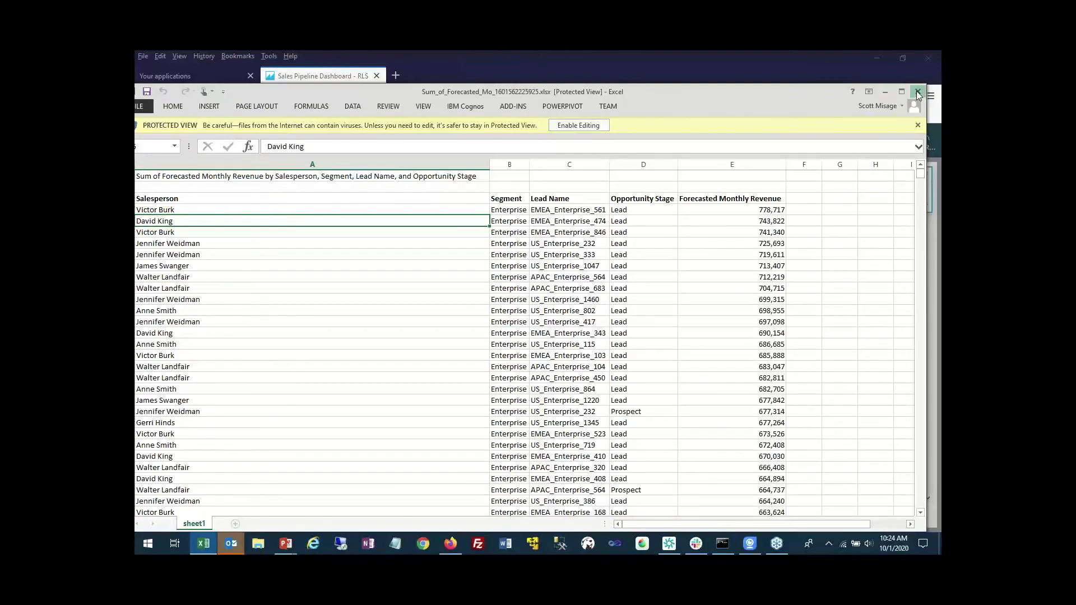
left_click(917, 91)
left_click(643, 297)
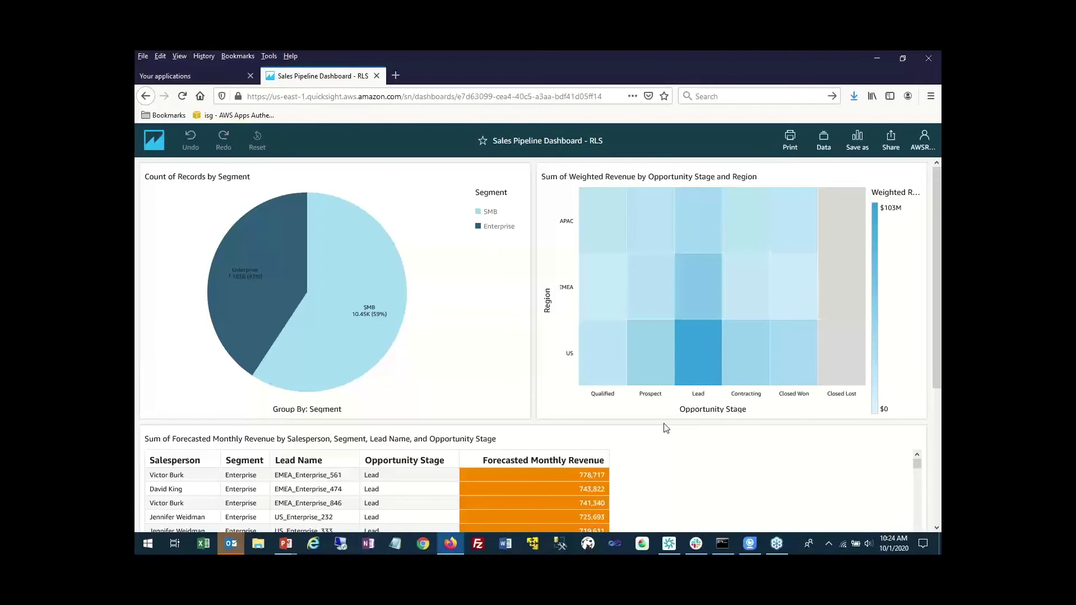
Leave the dashboard and open Sales Pipeline Analysis - RLS from the Take30 Demos shared folder
left_click(150, 141)
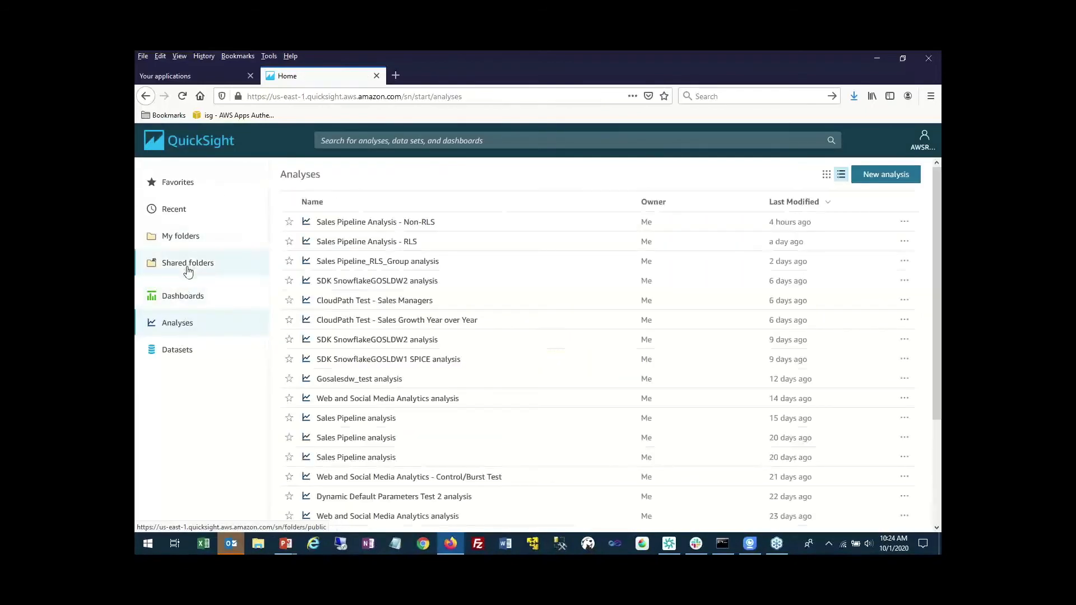
left_click(187, 265)
left_click(344, 241)
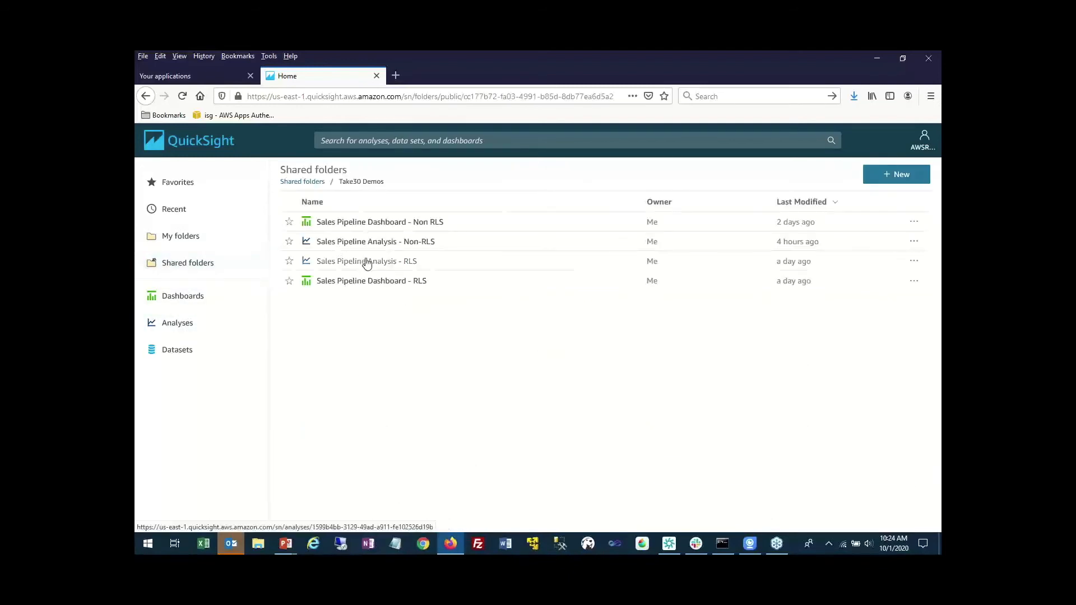
left_click(366, 266)
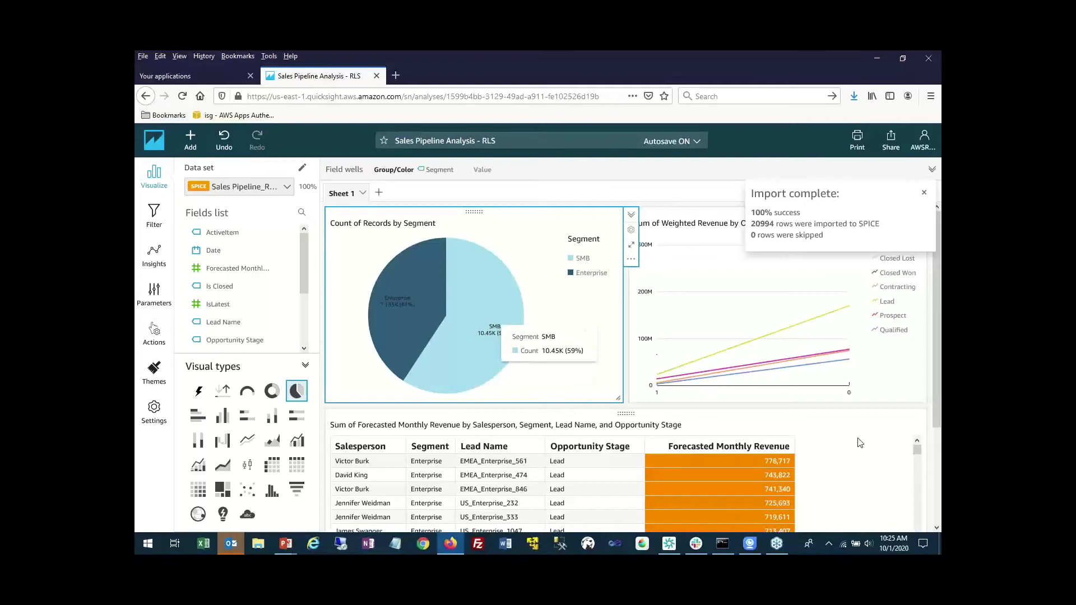
Maximize the Sum of Forecasted Monthly Revenue table, hiding the field and visual-type pane and the import notice
left_click(913, 440)
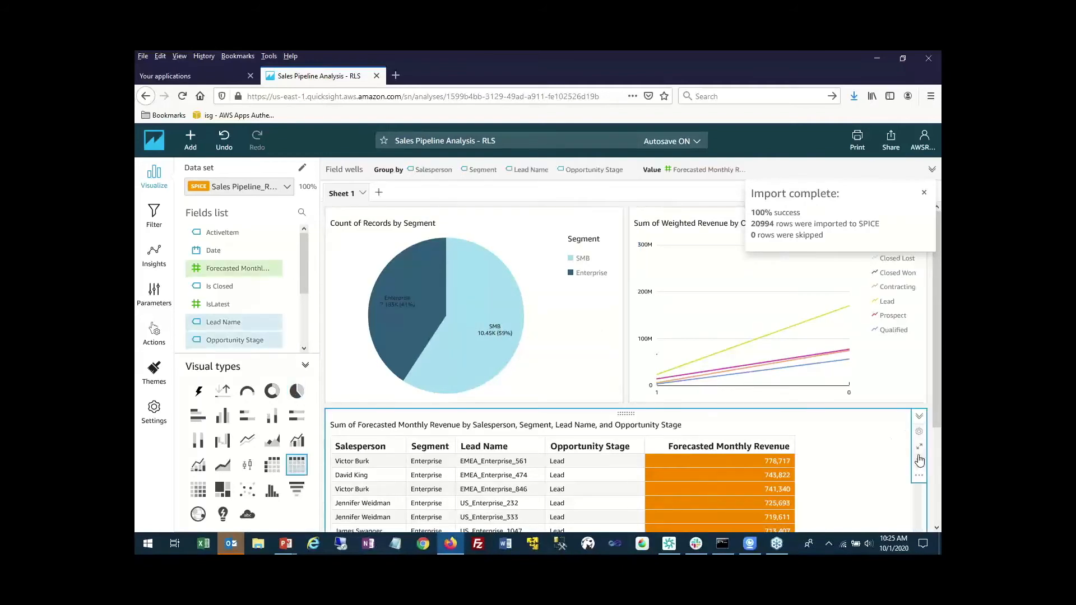
left_click(919, 451)
left_click(154, 177)
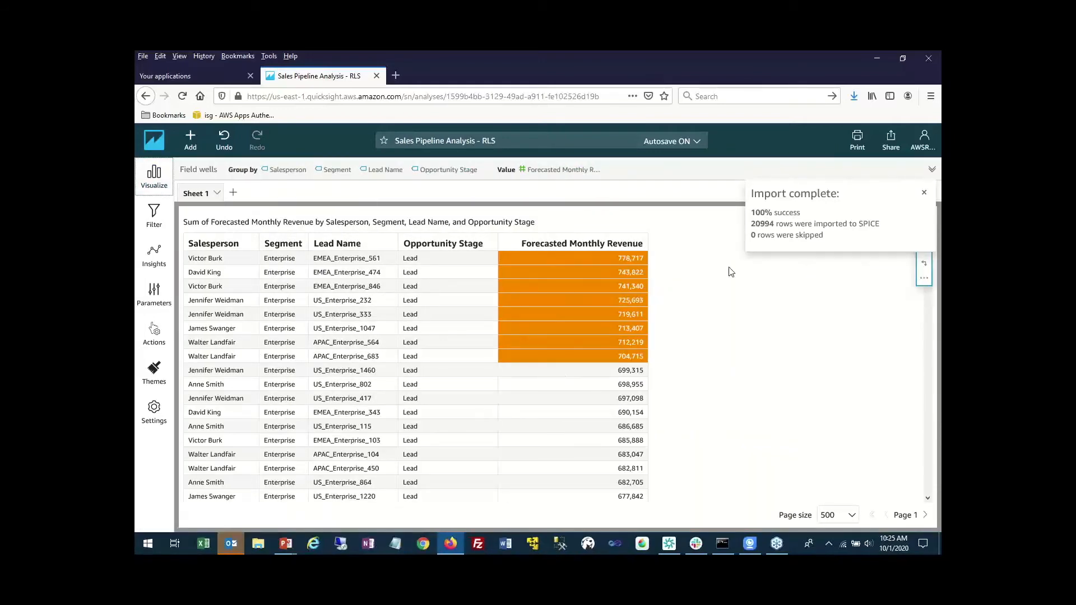
left_click(923, 194)
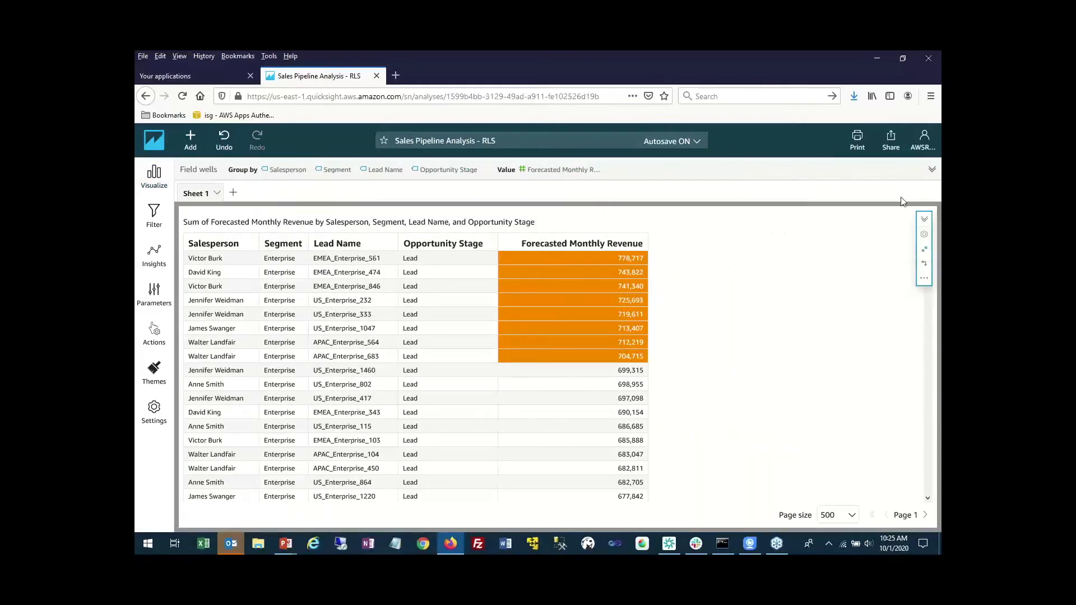
Open the conditional formatting of the Forecasted Monthly Revenue column and its solid background color rule for editing
left_click(585, 250)
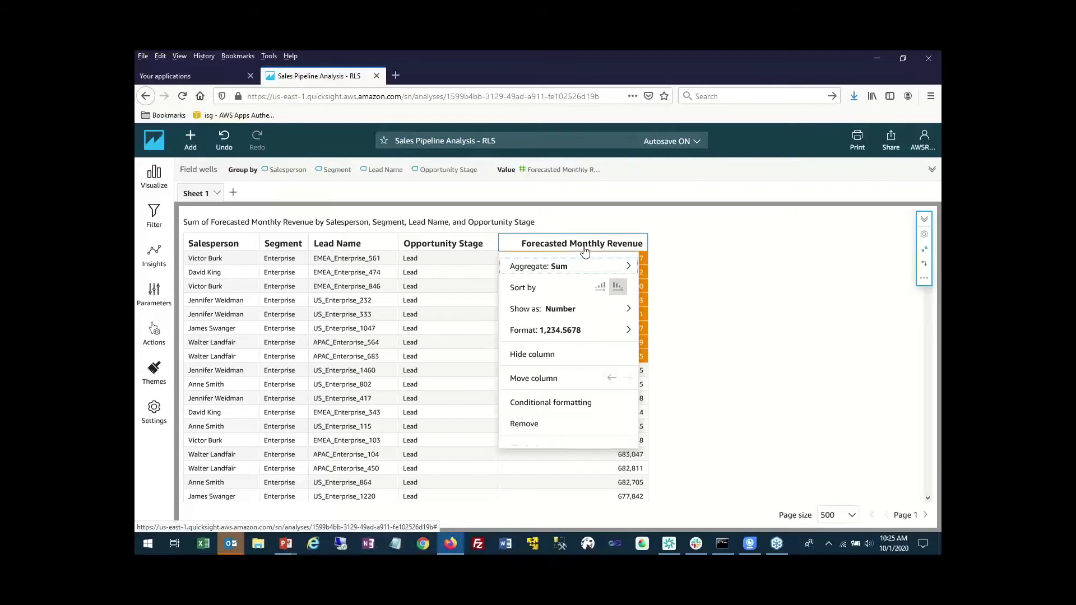
left_click(530, 404)
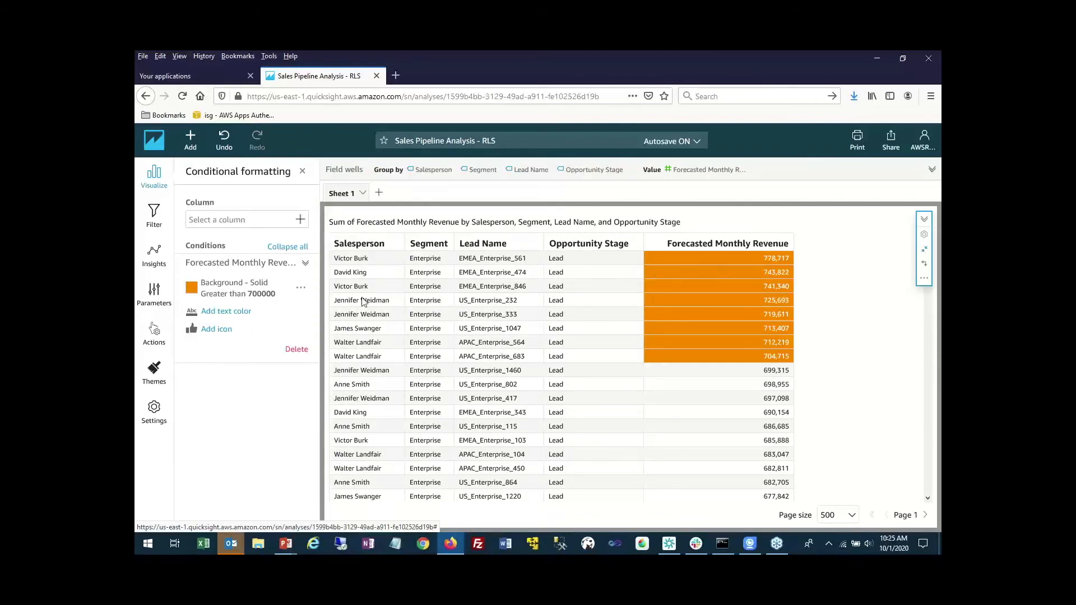
left_click(301, 288)
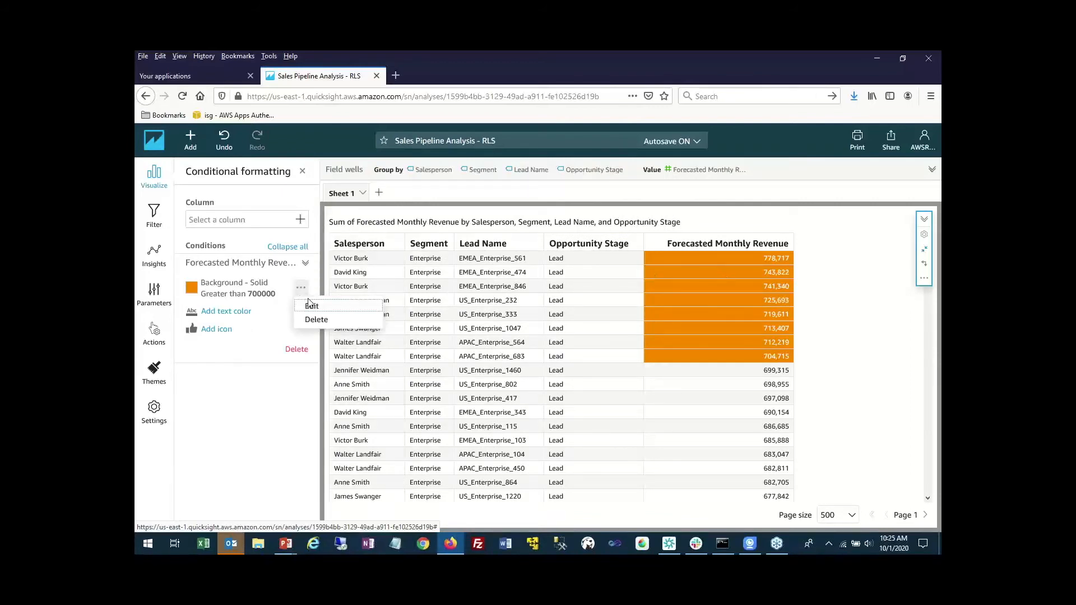
left_click(311, 305)
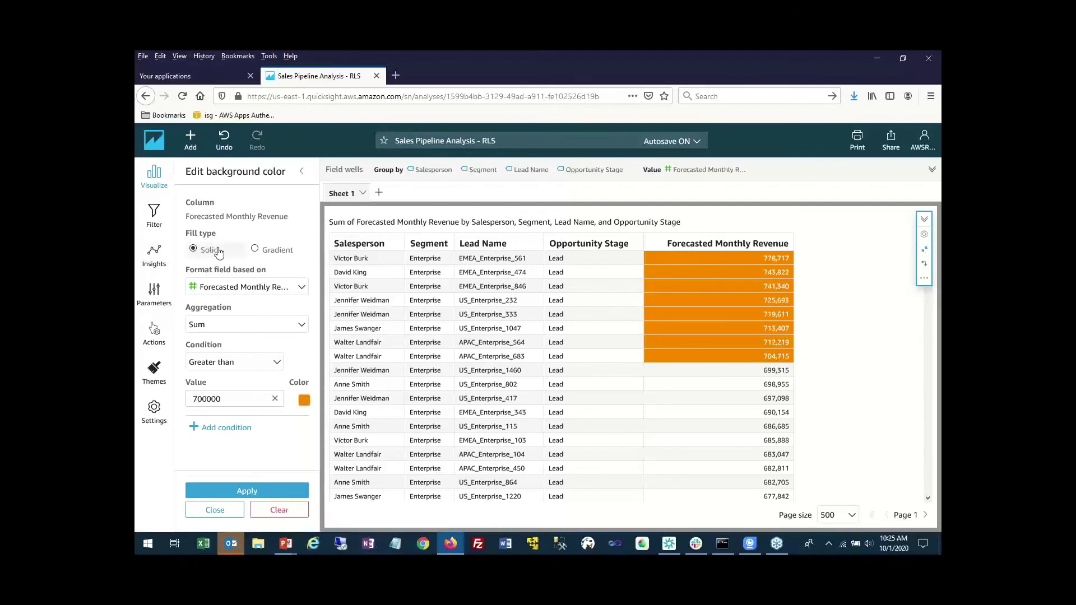
Try a Red-yellow-green gradient fill for Forecasted Monthly Revenue, check the minimum value's color choices, and close the editor without applying
left_click(282, 251)
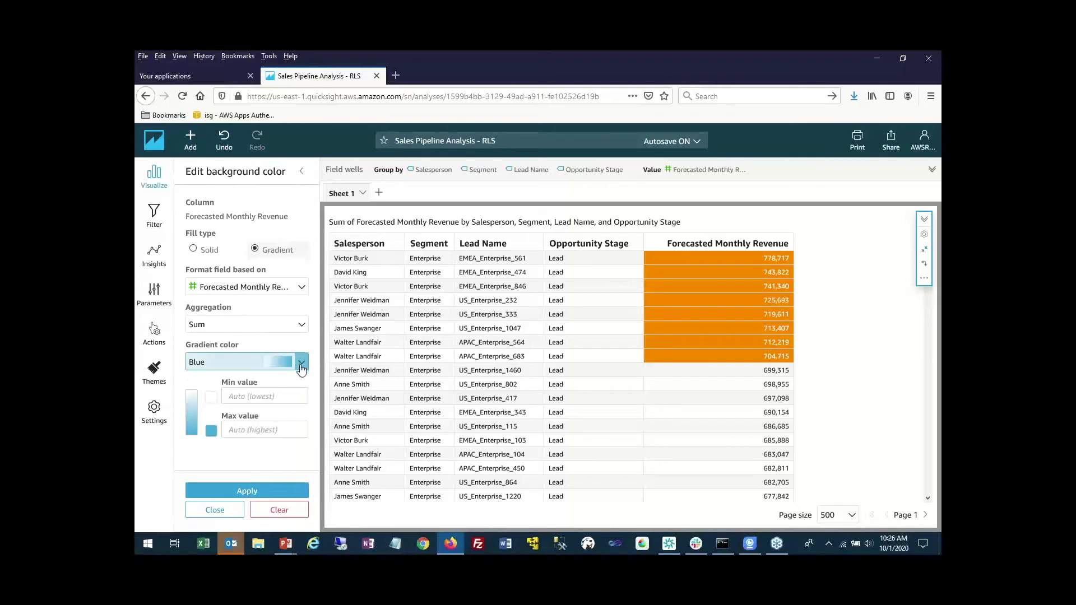
left_click(292, 363)
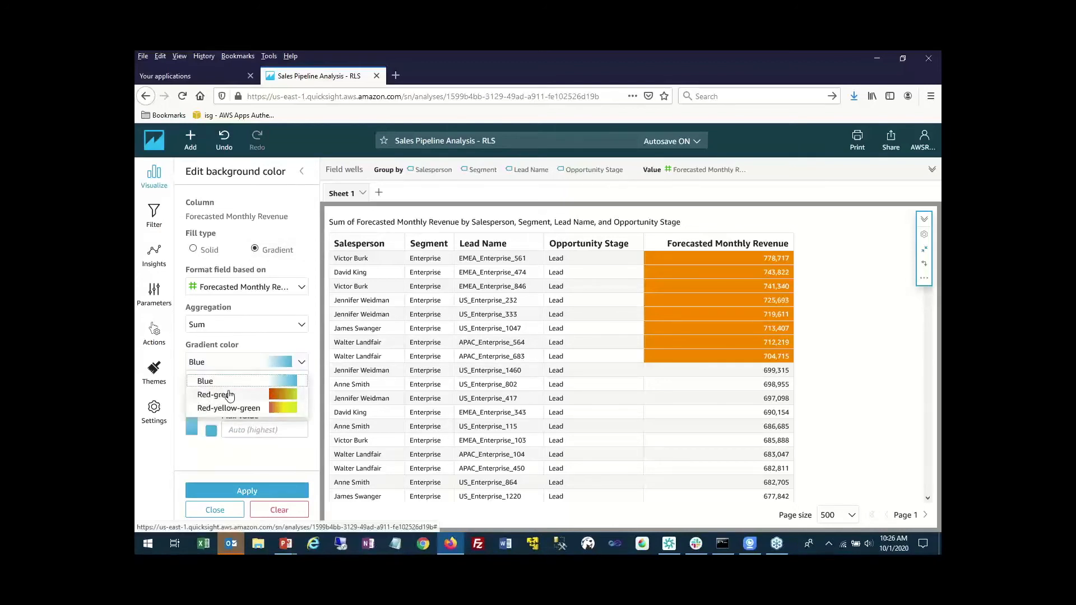
left_click(255, 408)
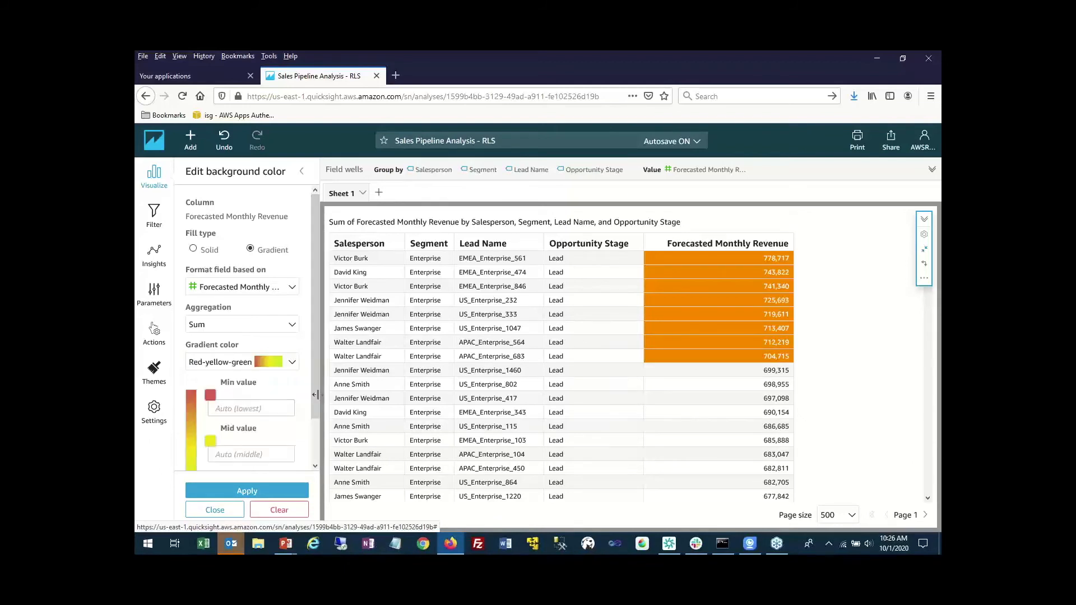
left_click_drag(316, 399, 316, 449)
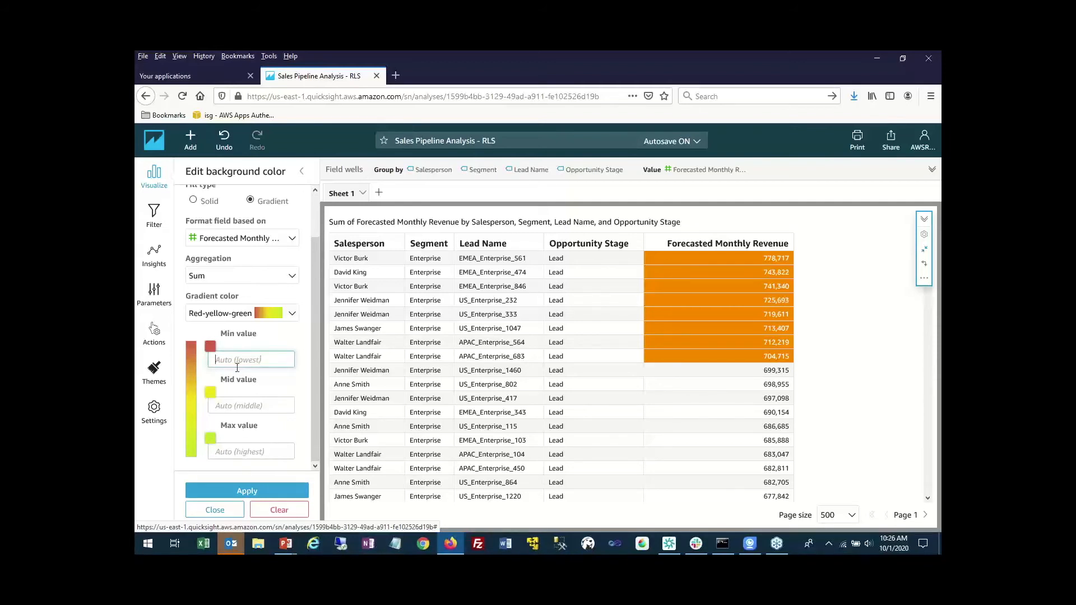
left_click(210, 347)
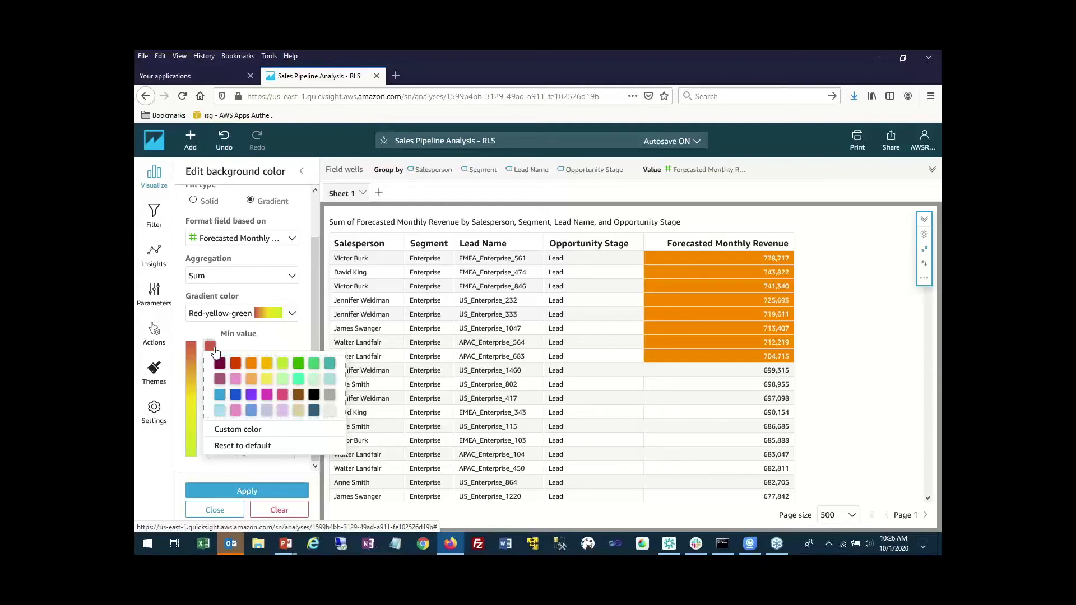
left_click(274, 341)
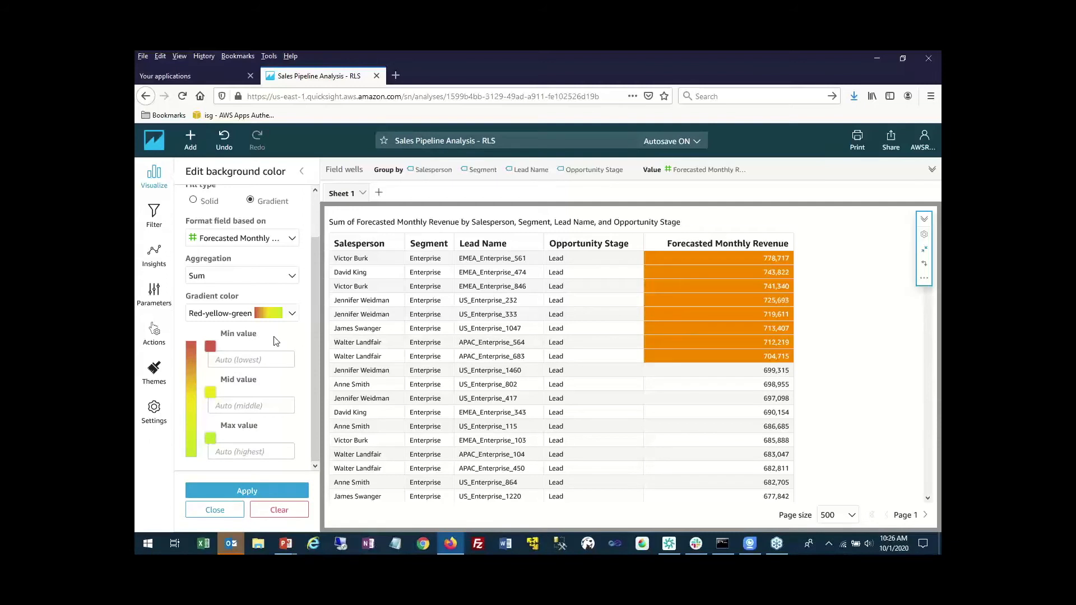
left_click(230, 511)
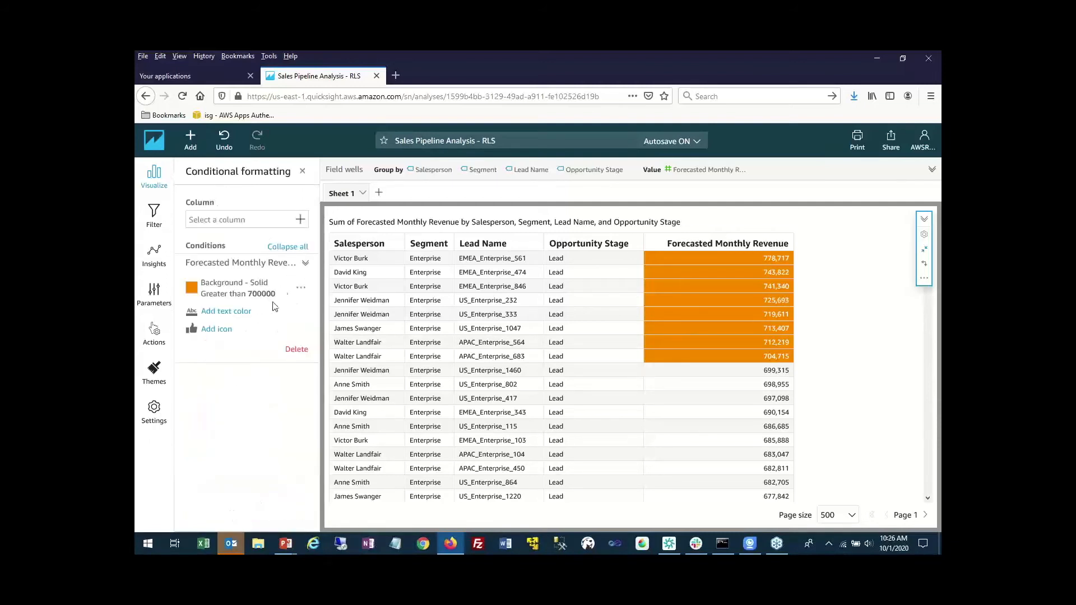
Add an icon condition to Forecasted Monthly Revenue using the three-level signal-bars icon set and apply it
left_click(302, 290)
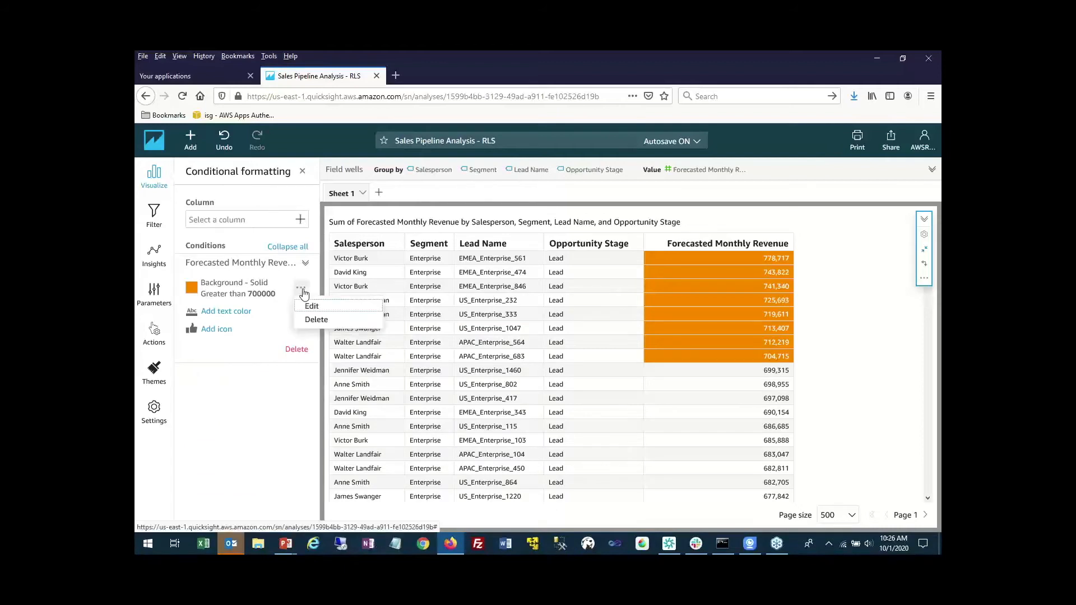
left_click(246, 298)
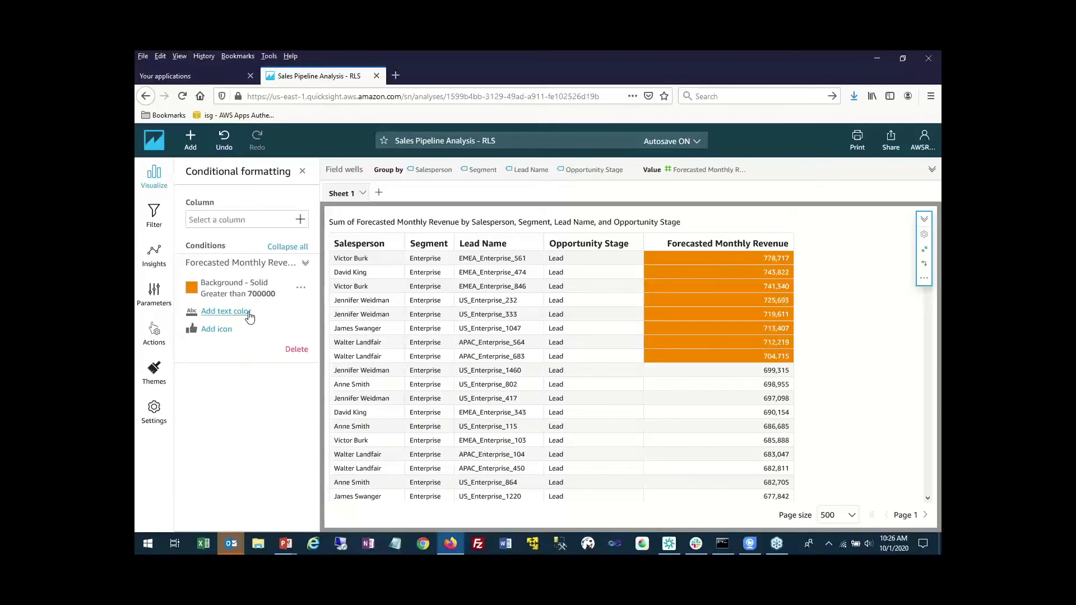
left_click(222, 332)
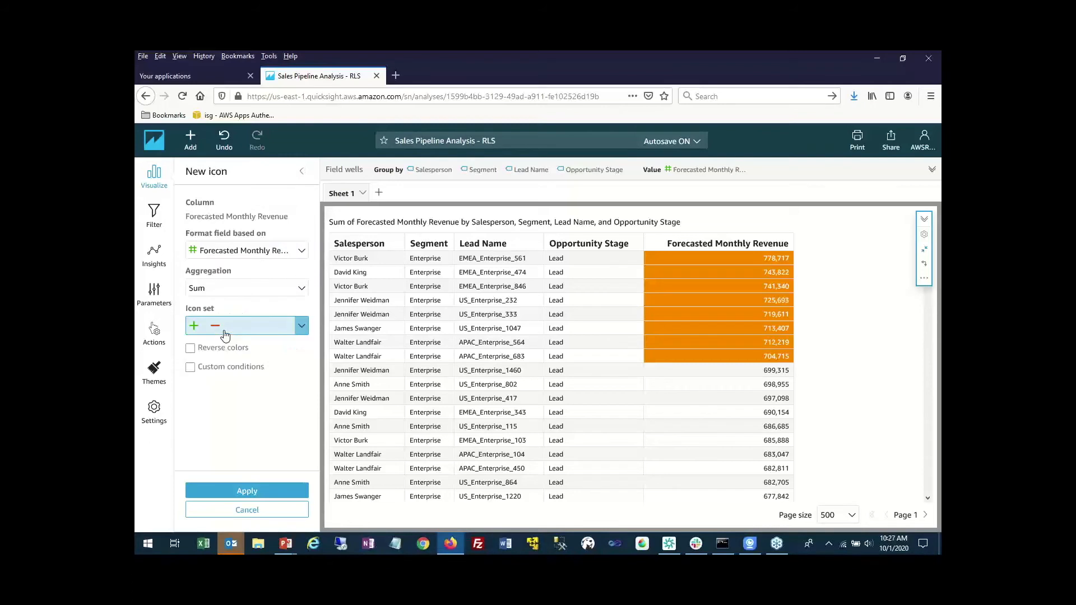
left_click(225, 335)
left_click(242, 465)
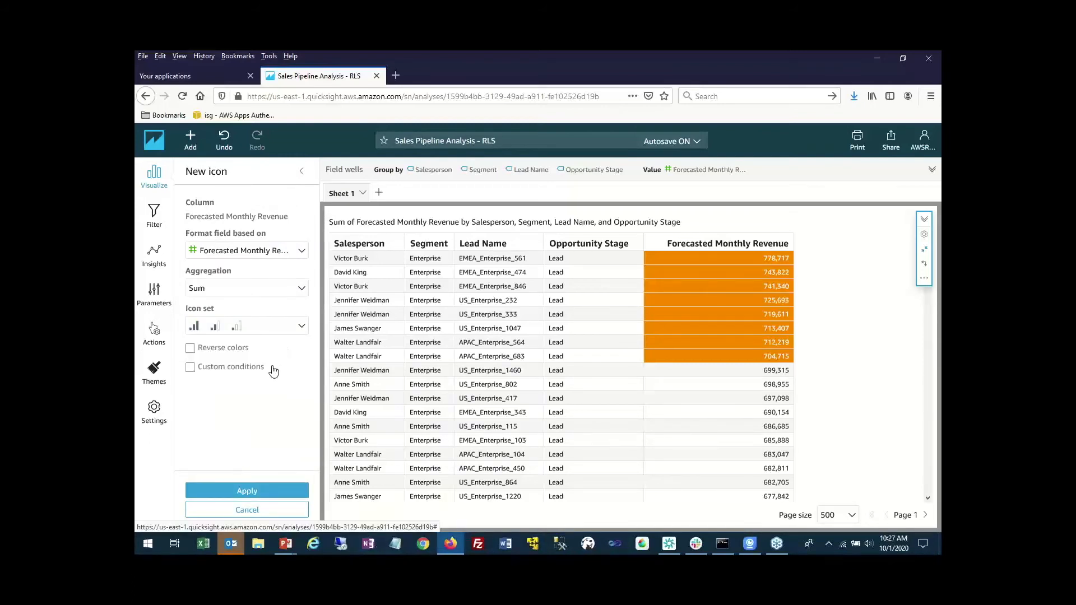
left_click(258, 493)
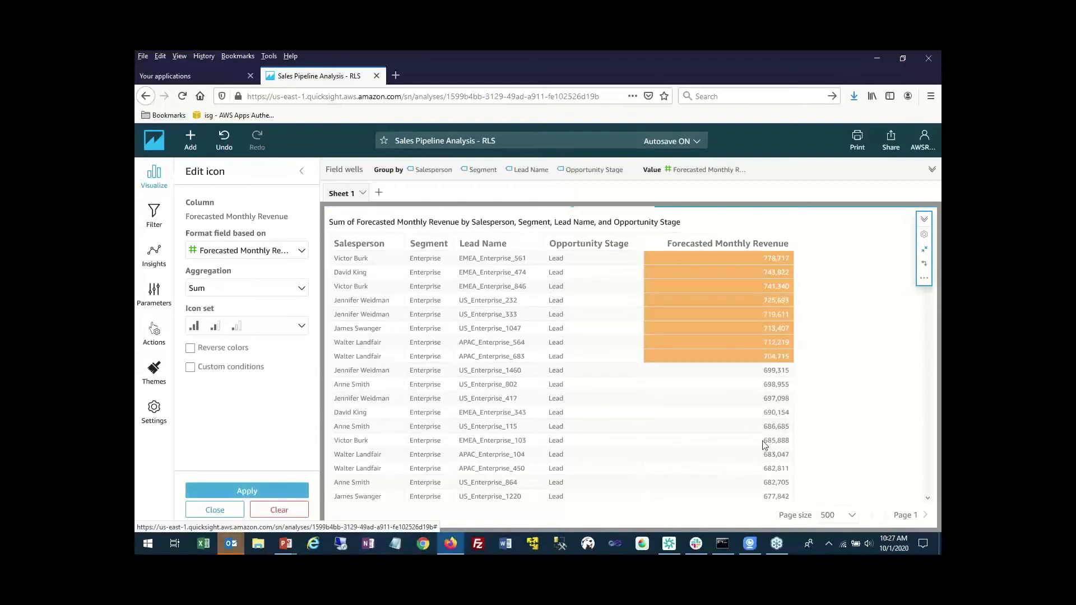
Examine how the bar icons change down the Forecasted Monthly Revenue column, closing the icon editor and returning to the first rows
scroll(764, 443, "down", 10)
scroll(758, 431, "down", 10)
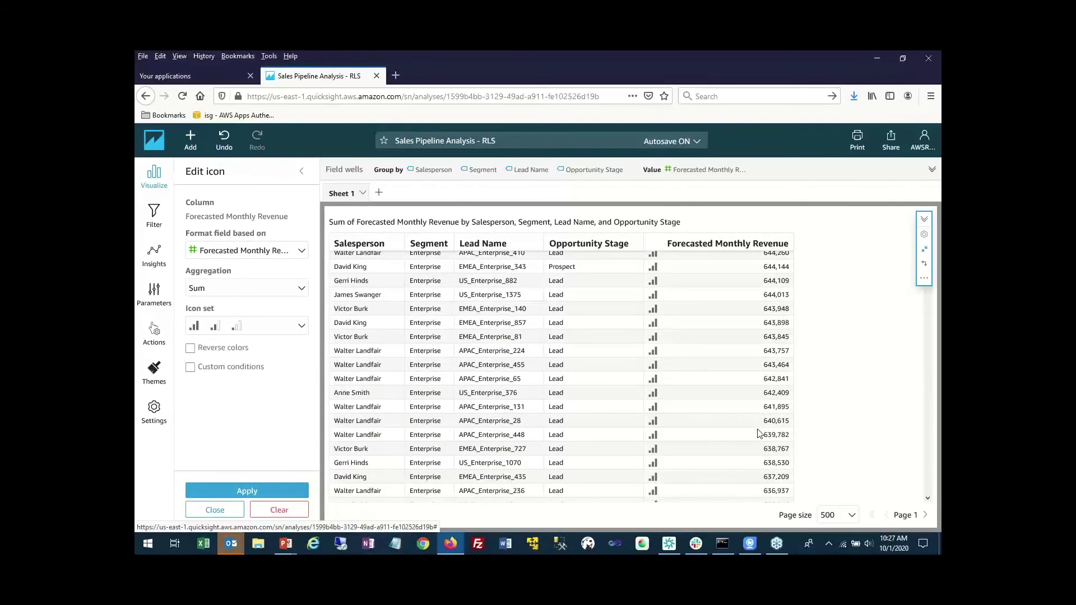
scroll(757, 435, "down", 10)
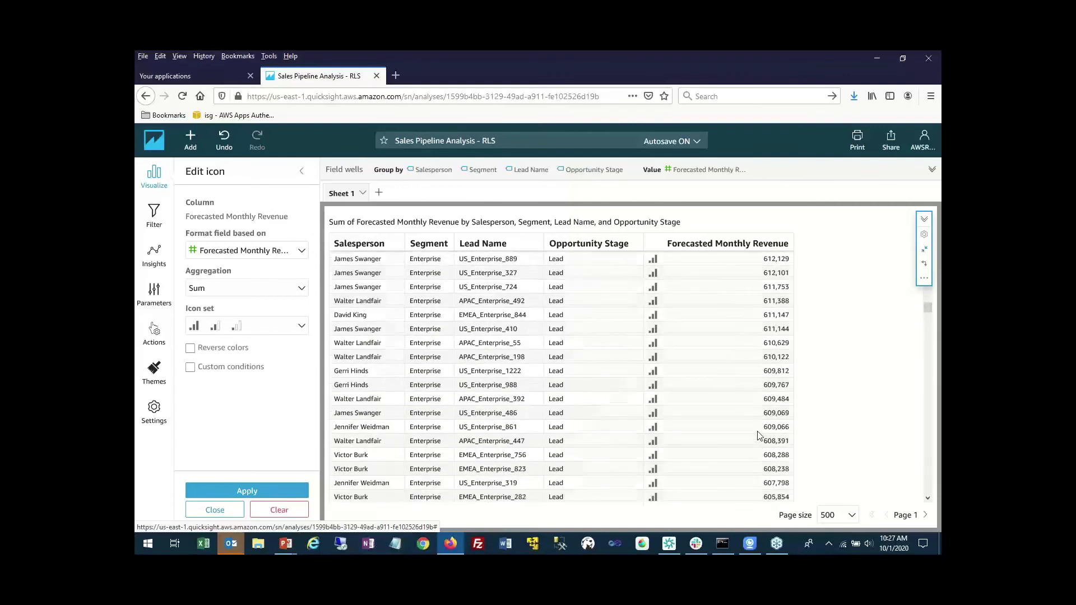
left_click_drag(928, 325, 938, 385)
scroll(356, 420, "down", 15)
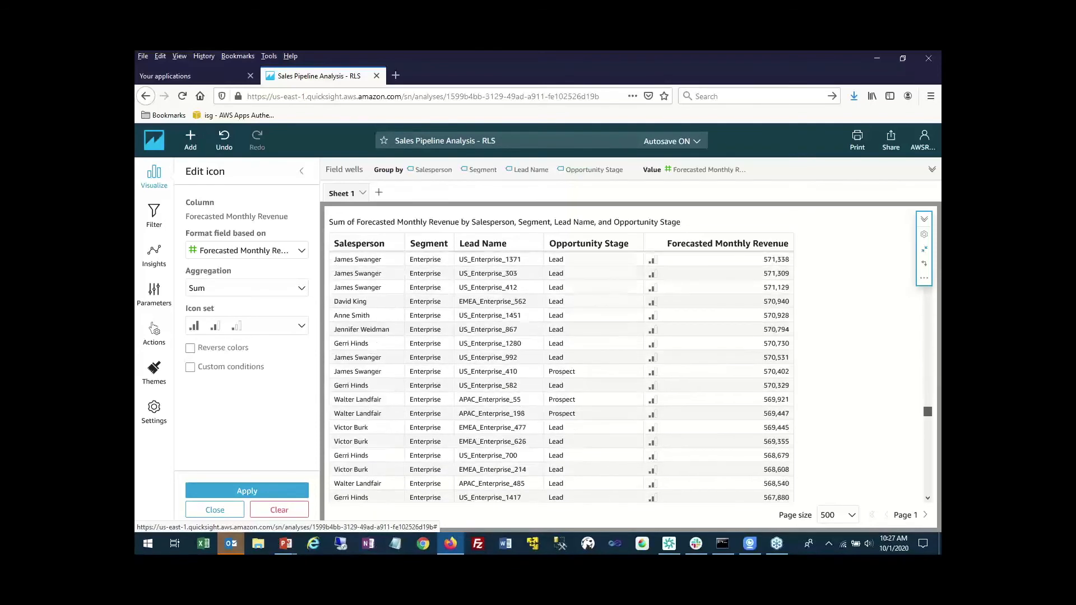
scroll(356, 419, "up", 1)
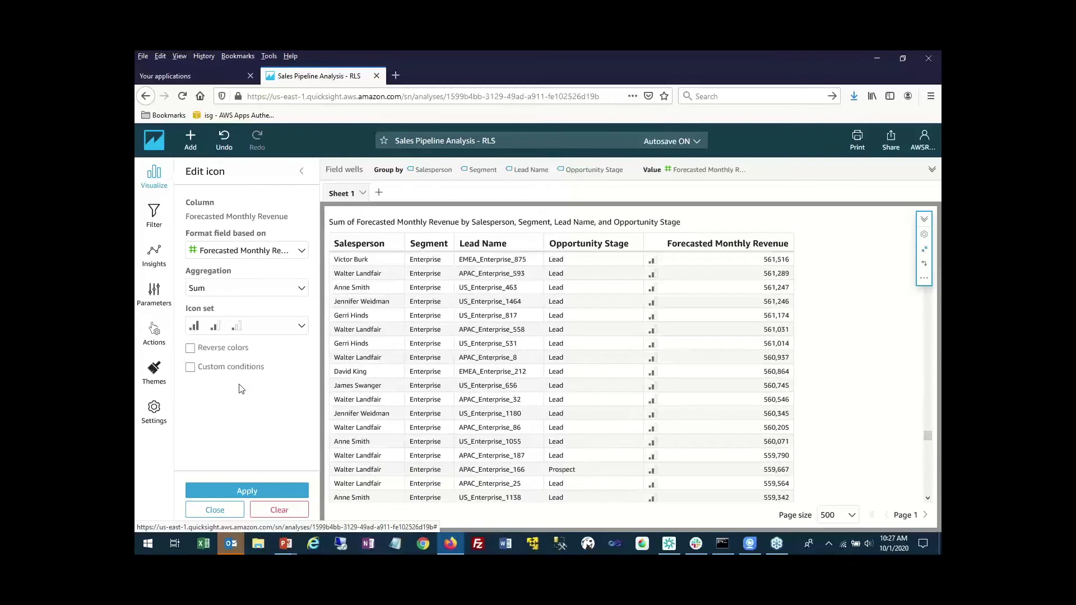
left_click(214, 510)
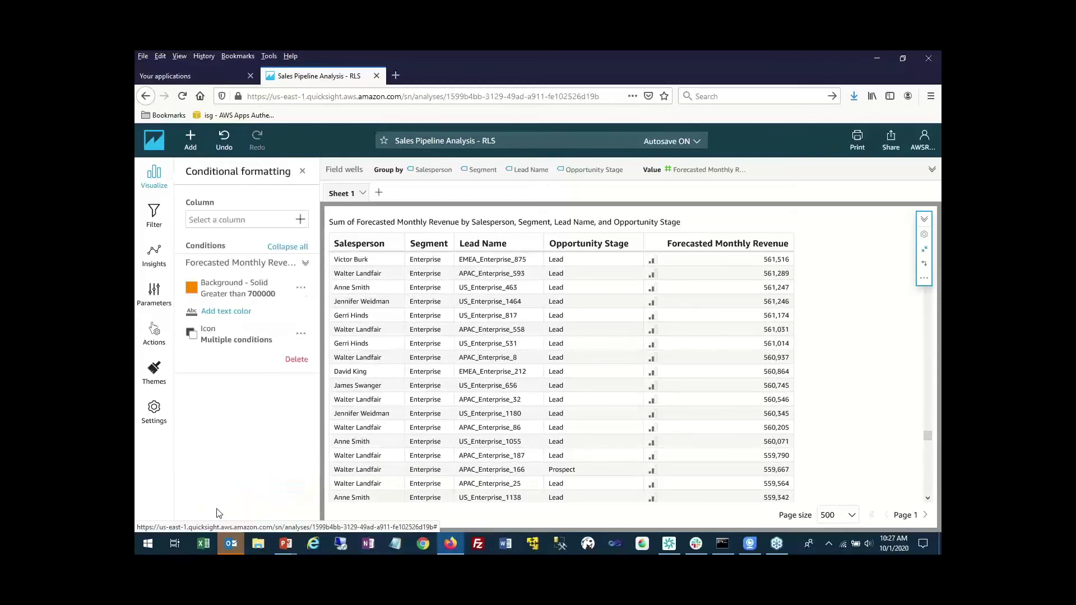
scroll(746, 380, "up", 5)
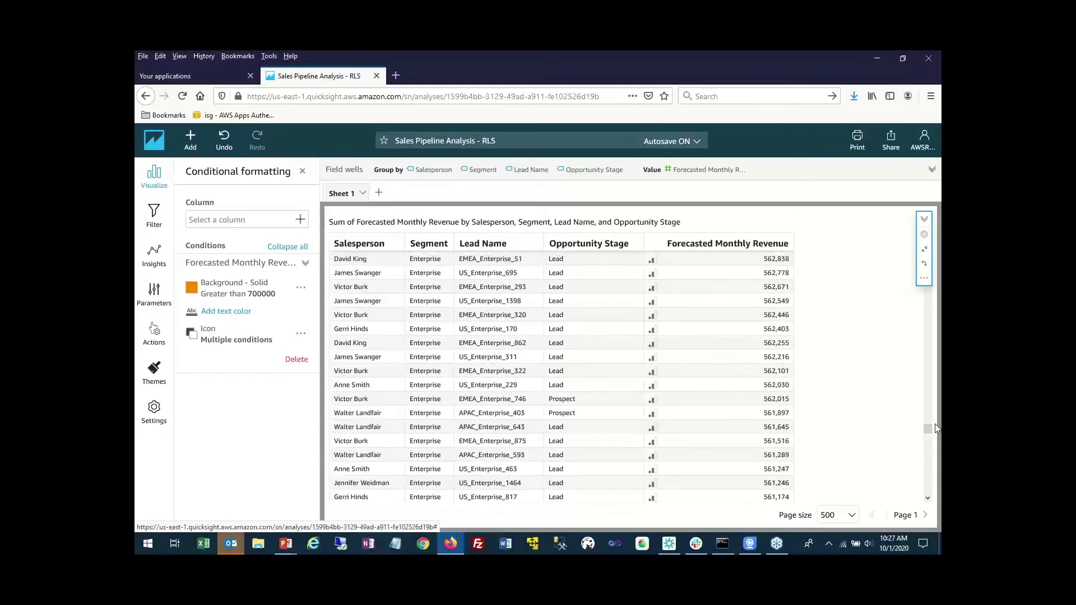
scroll(928, 322, "up", 1)
scroll(928, 323, "up", 5)
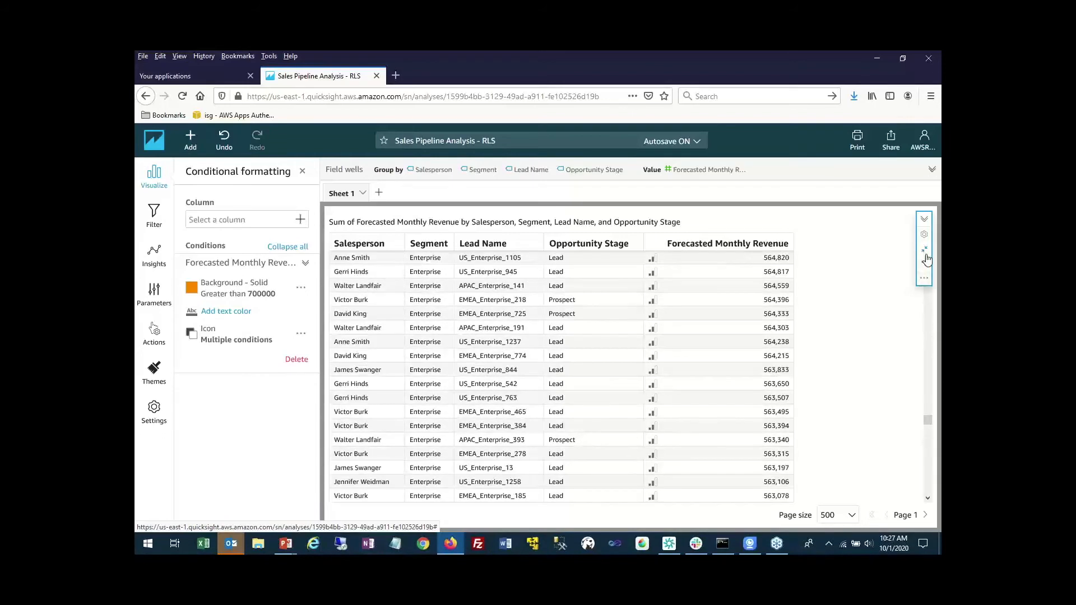
left_click_drag(926, 391, 928, 247)
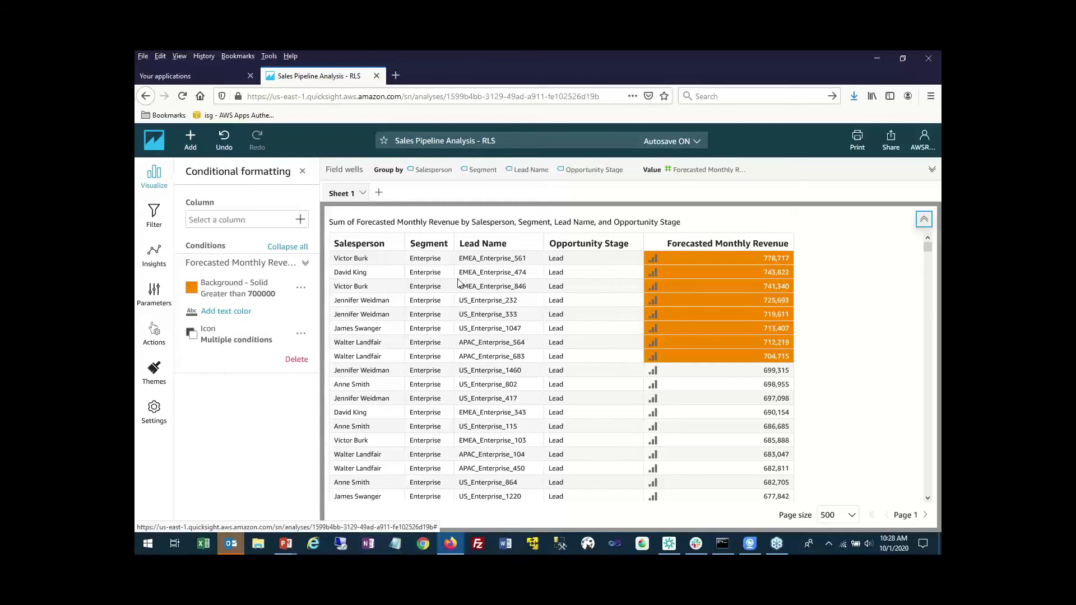
Review the custom conditions of the Forecasted Monthly Revenue icon rule and close the editor without changes
left_click(301, 333)
left_click(312, 350)
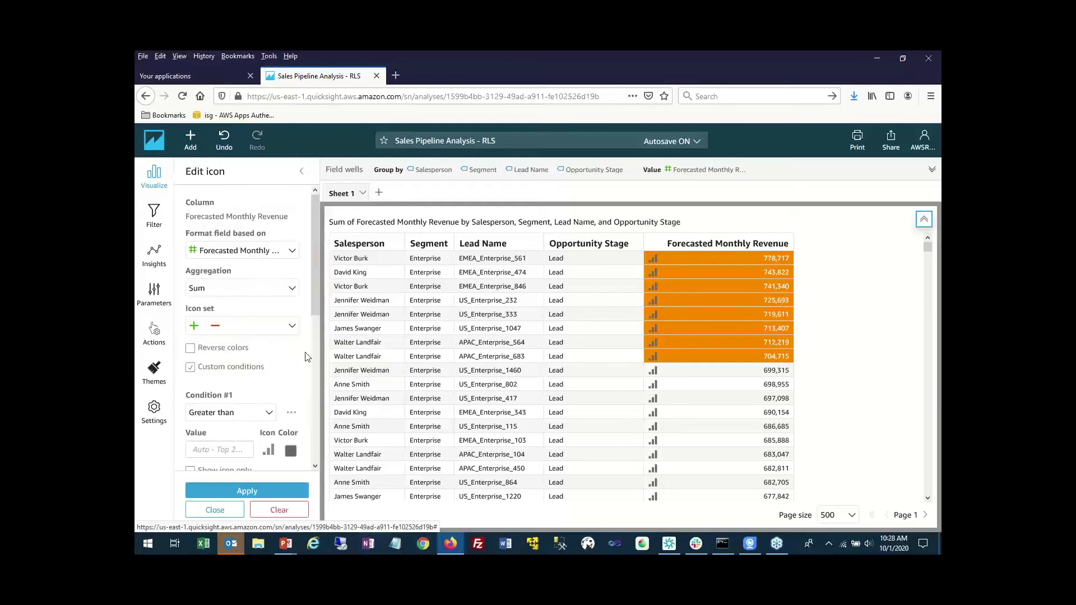
scroll(287, 352, "down", 5)
scroll(287, 352, "down", 3)
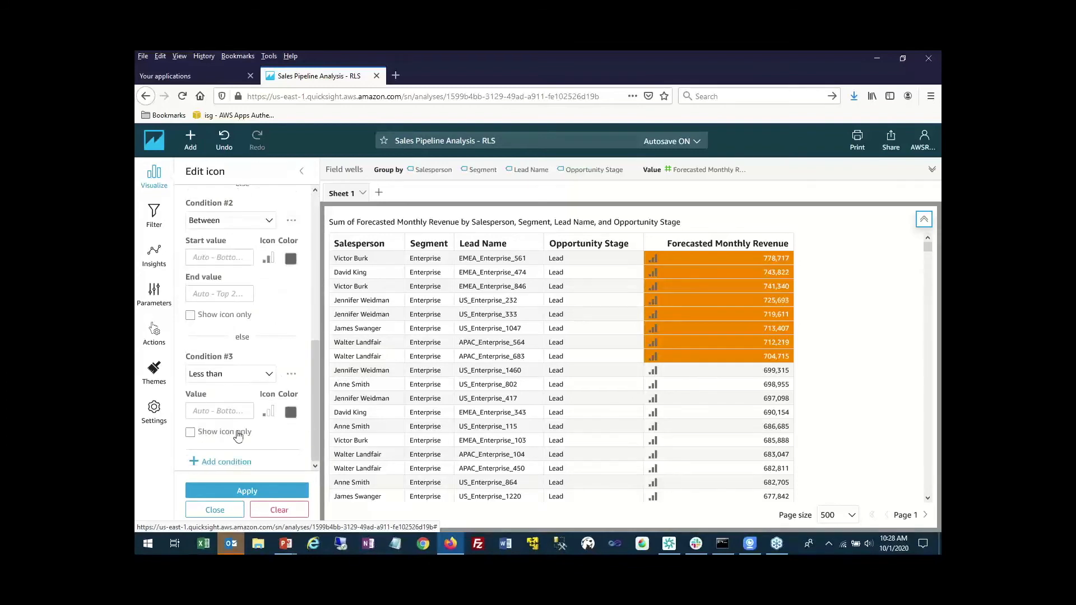
scroll(240, 338, "up", 2)
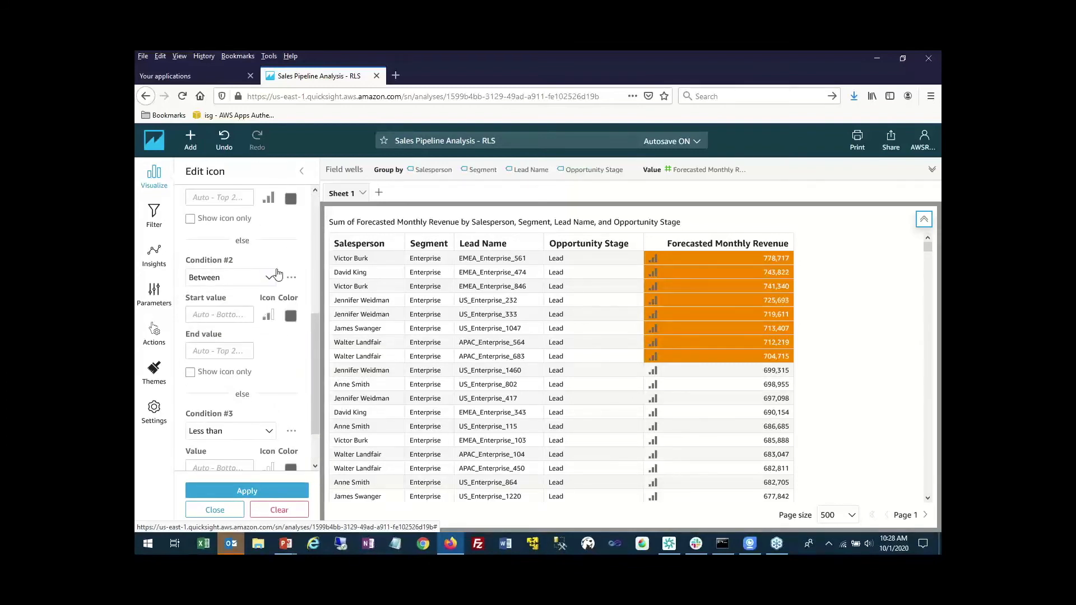
scroll(272, 288, "up", 3)
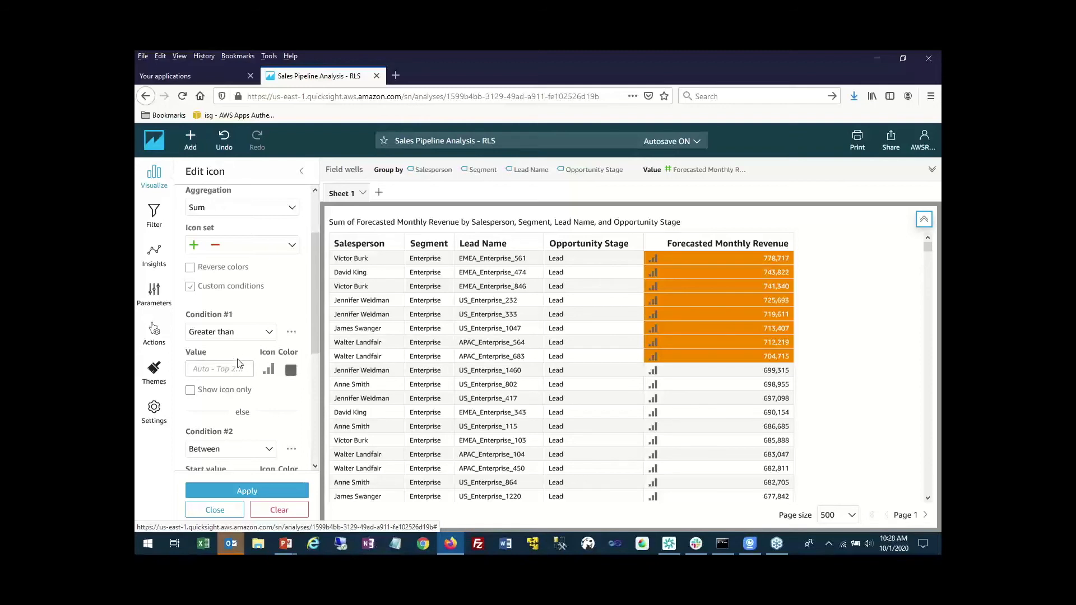
scroll(239, 326, "down", 2)
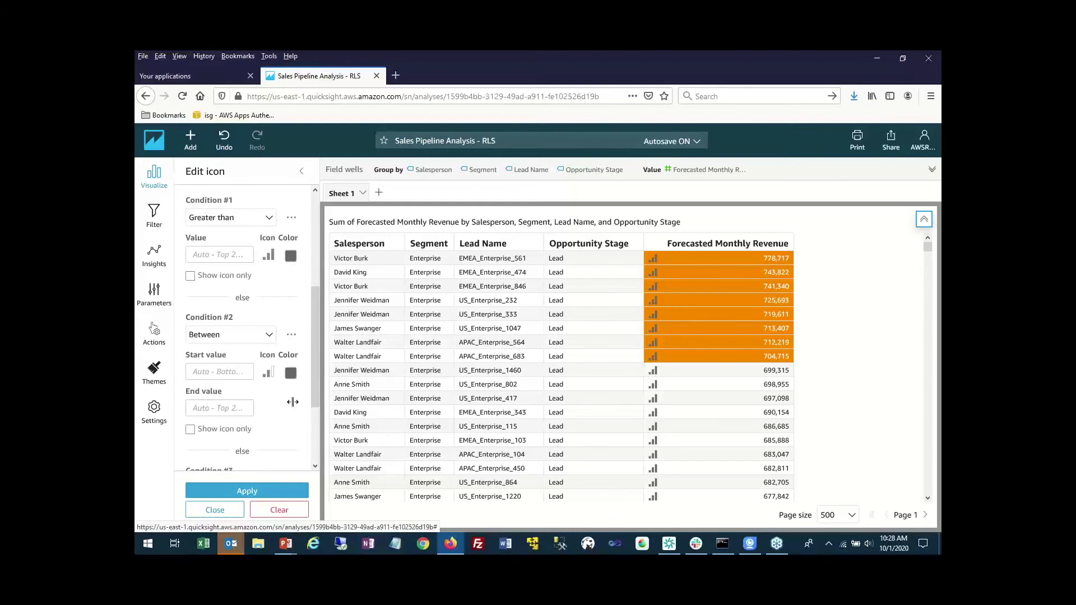
left_click(219, 510)
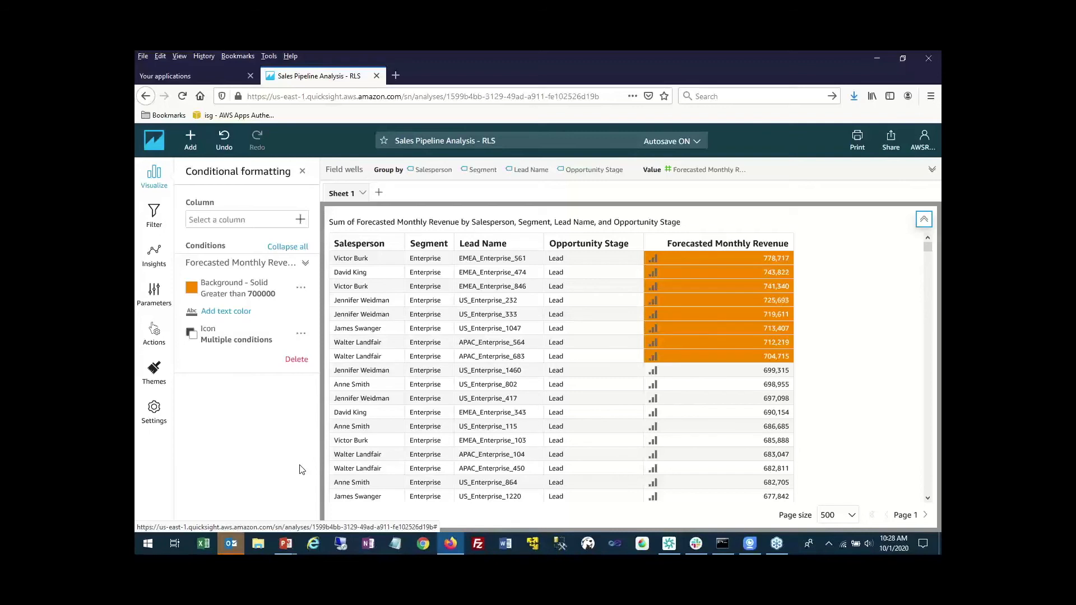
Leave the analysis and open Sales Pipeline Dashboard - RLS from the Take30 Demos shared folder
left_click(160, 147)
left_click(191, 272)
left_click(339, 245)
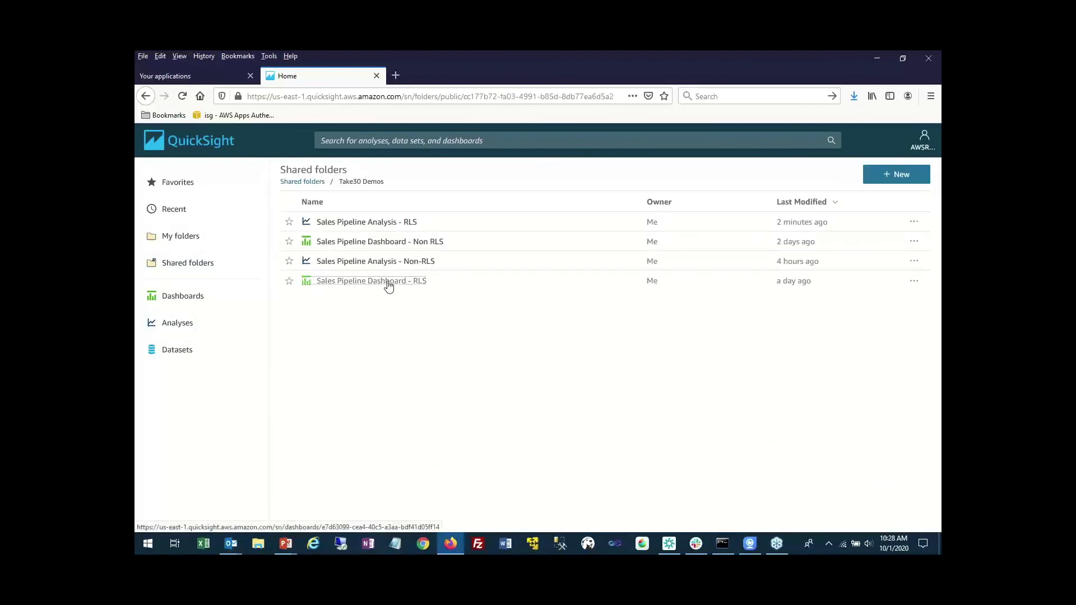
left_click(389, 285)
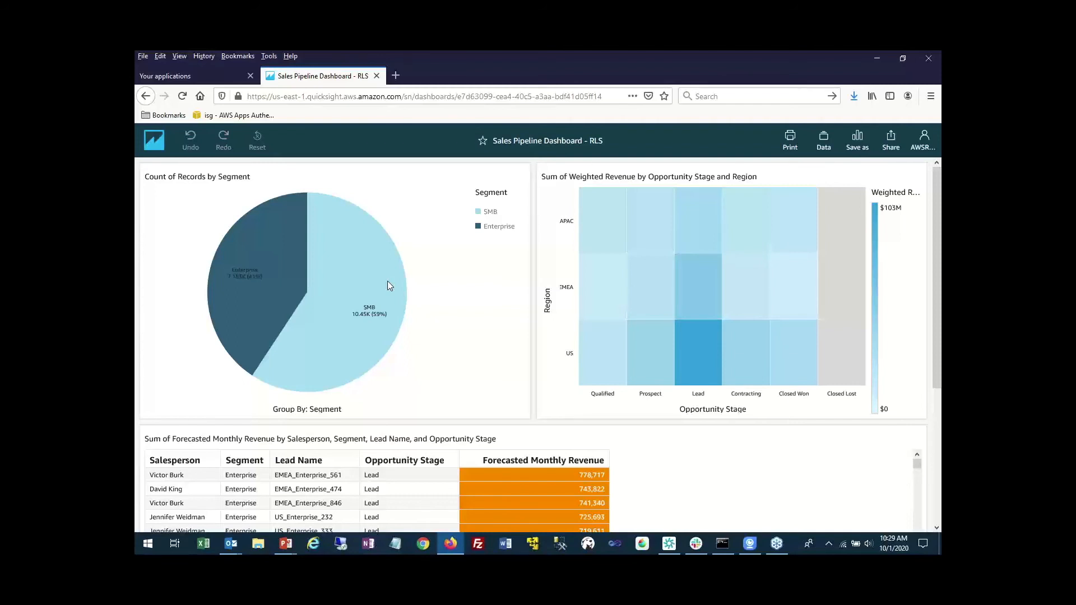
Share the dashboard with the Sales-Management group as Viewer, and check the save-as-analysis dialog without creating anything
left_click(890, 141)
left_click(863, 168)
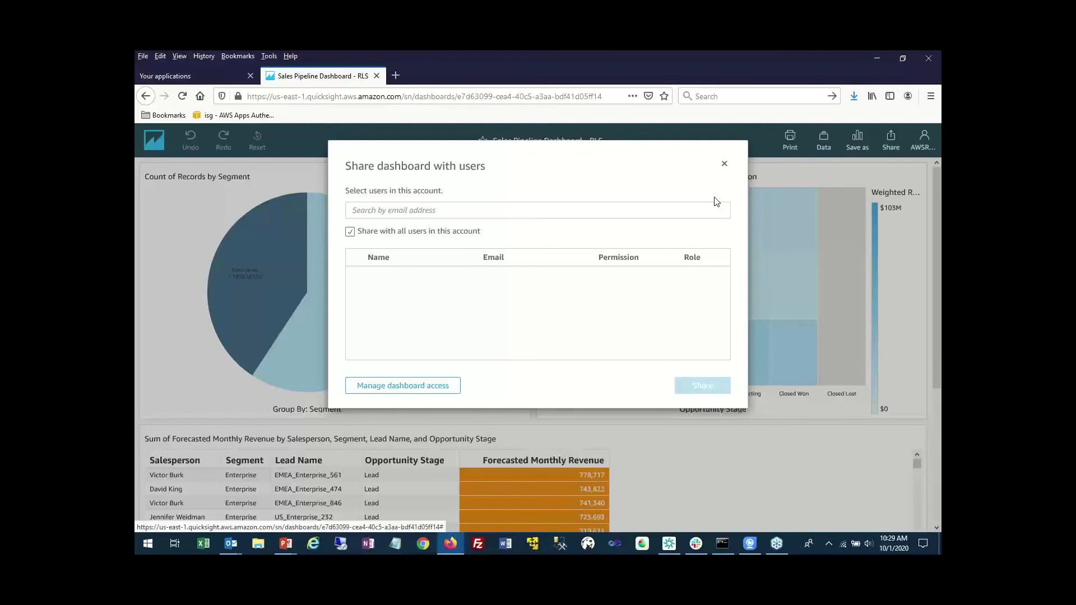
left_click(512, 209)
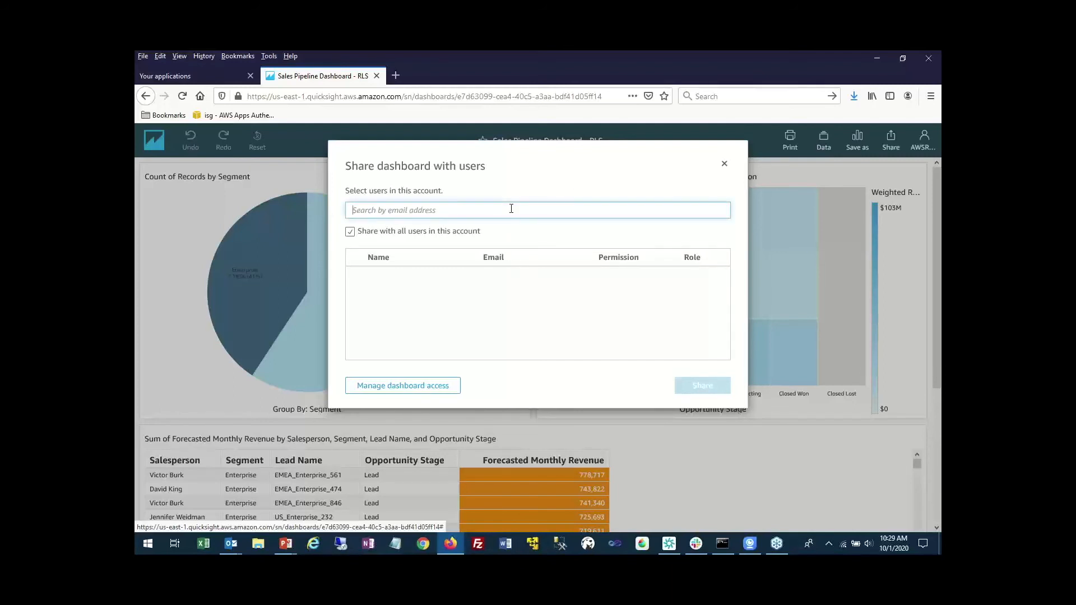
type("sale")
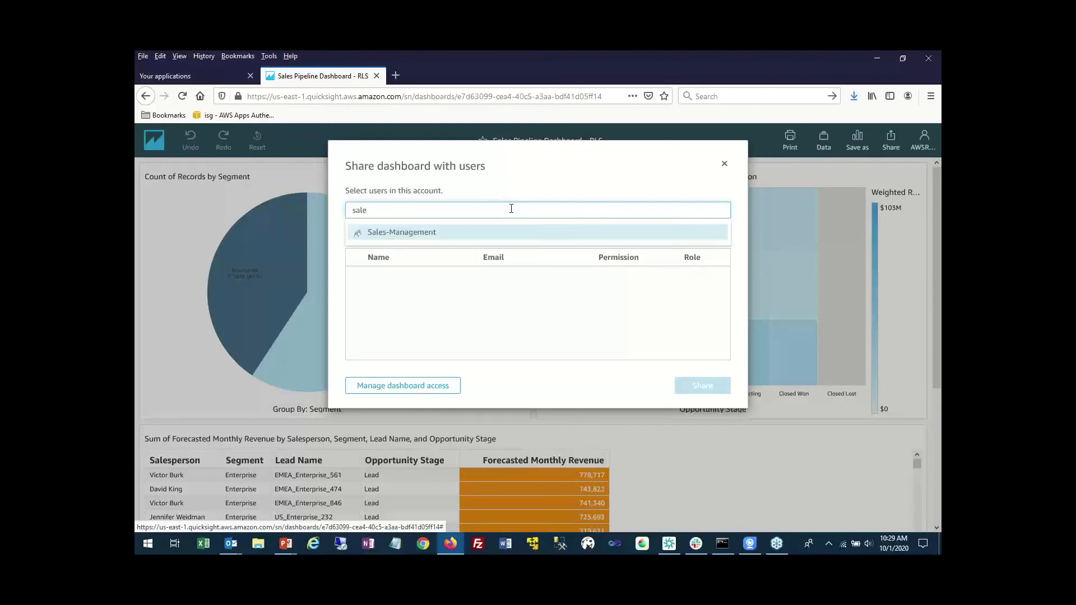
left_click(426, 238)
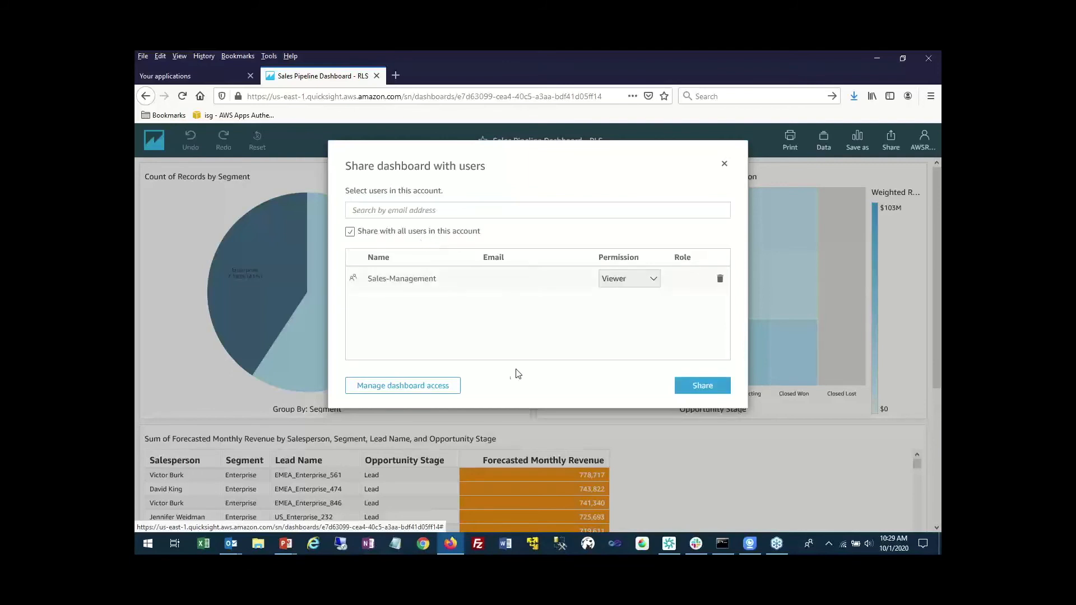
left_click(703, 385)
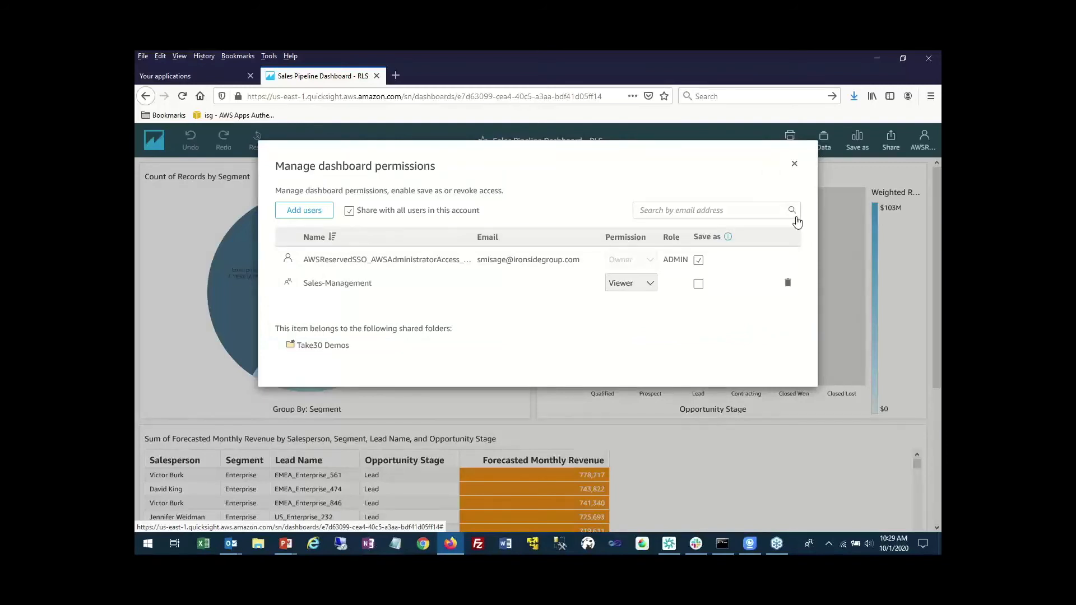
left_click(795, 165)
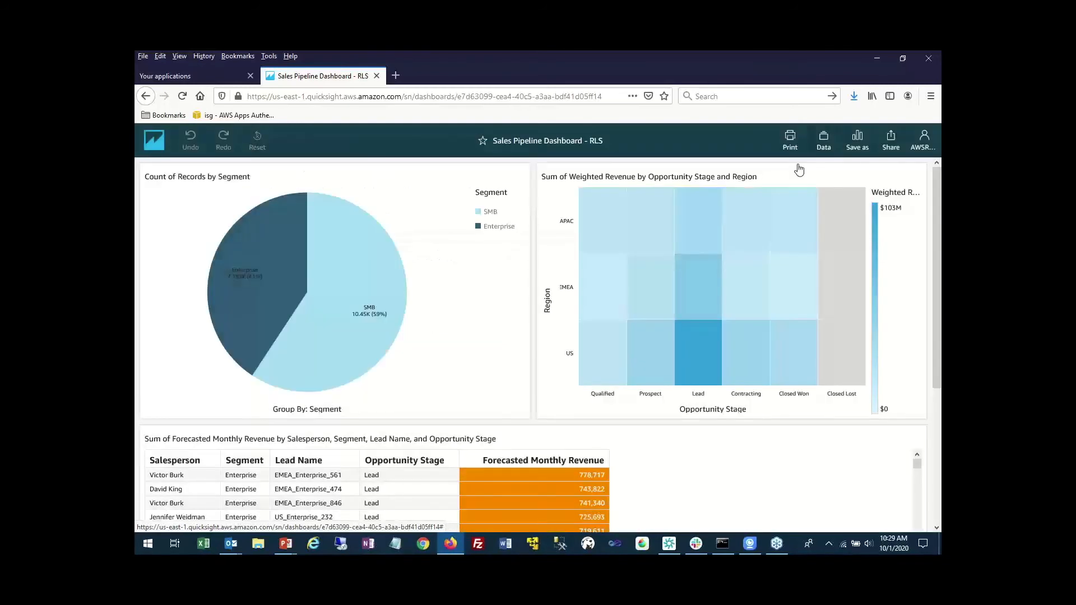
left_click(859, 150)
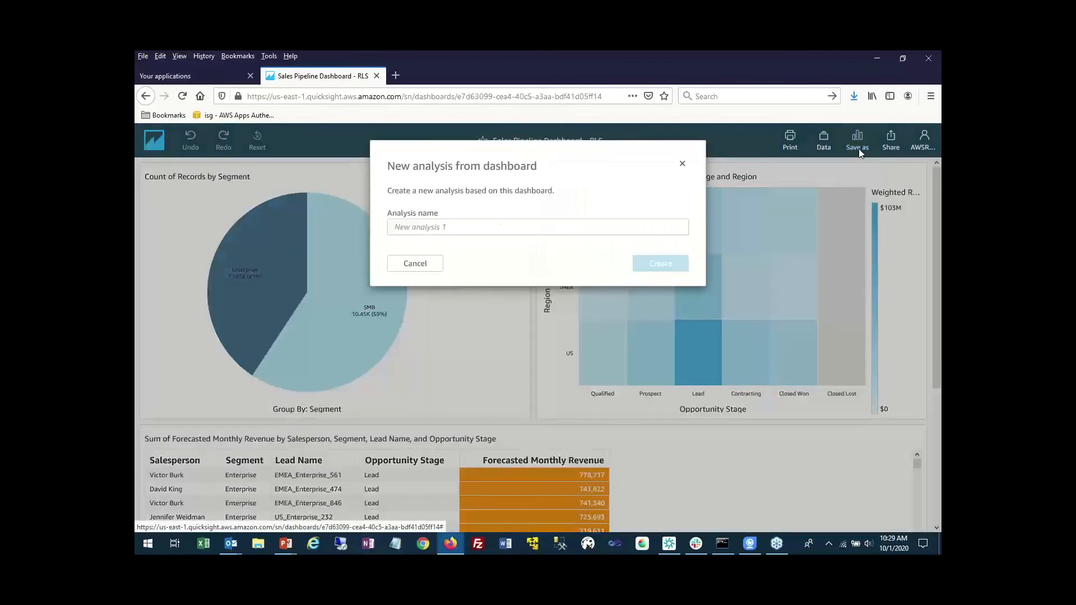
left_click(683, 164)
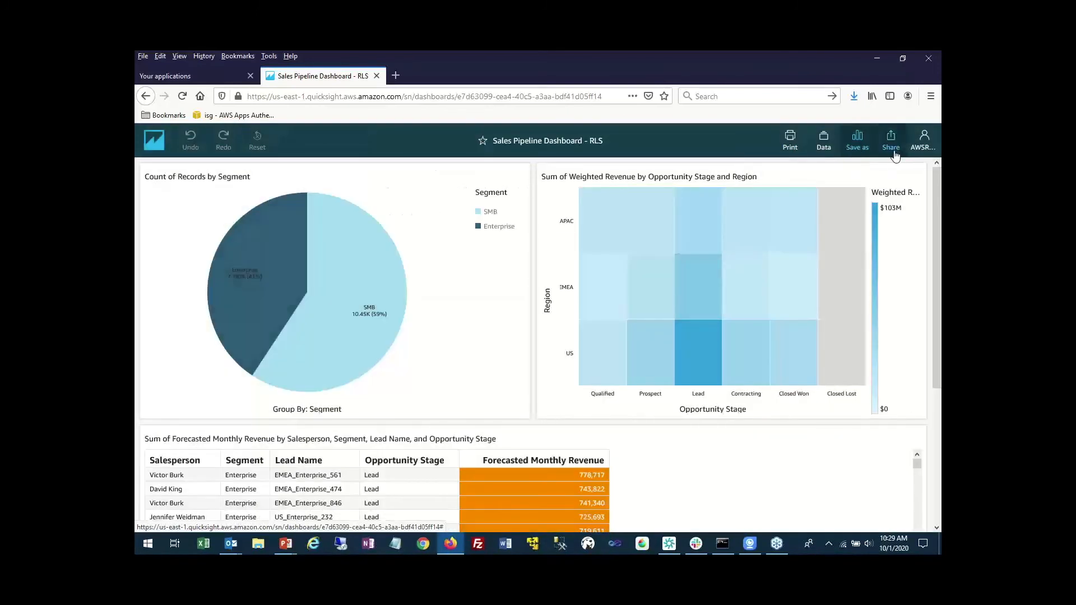
Start a new email report of the dashboard with its schedule set to Send once (Does not repeat)
left_click(892, 143)
left_click(860, 187)
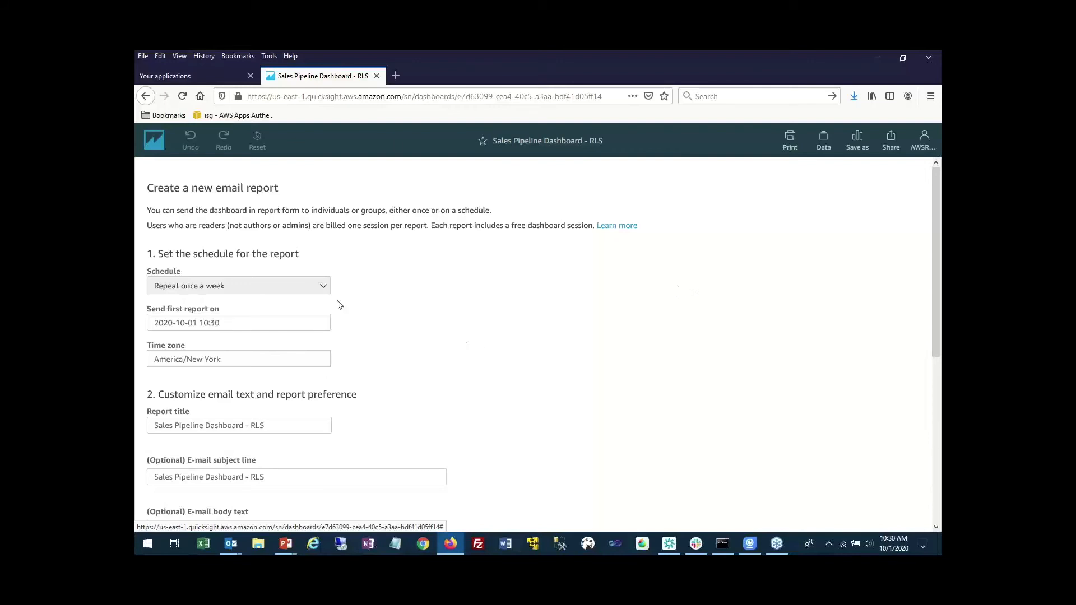
left_click(320, 286)
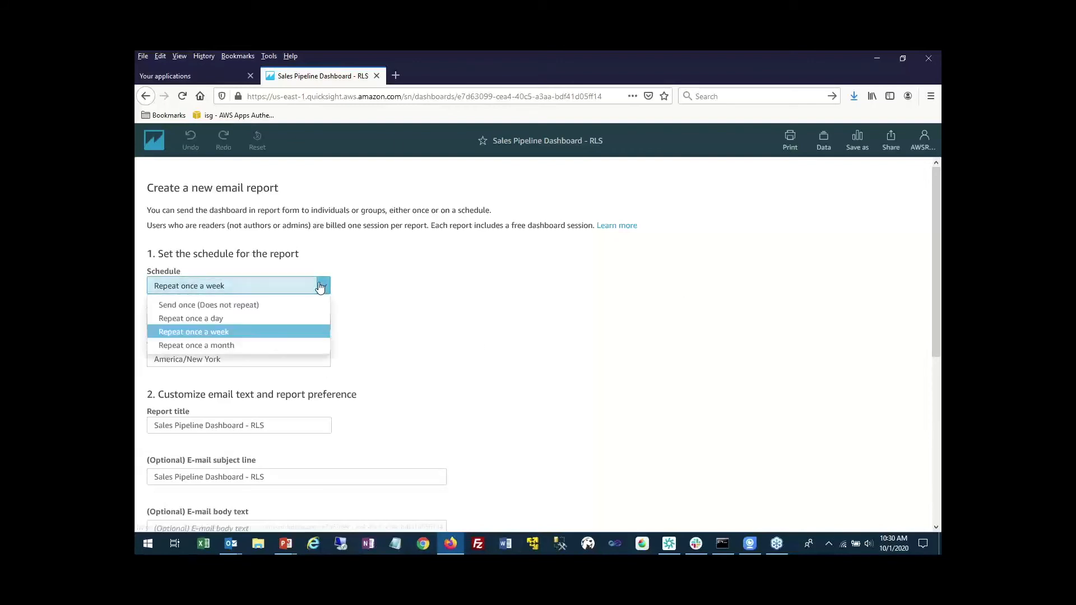
left_click(284, 305)
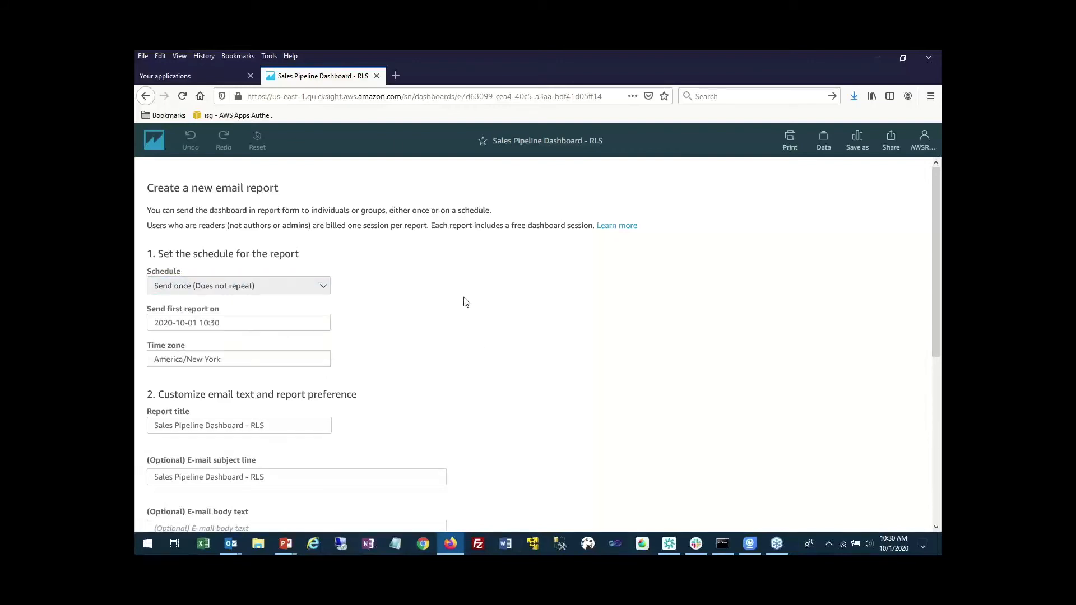
scroll(396, 289, "down", 2)
left_click(323, 228)
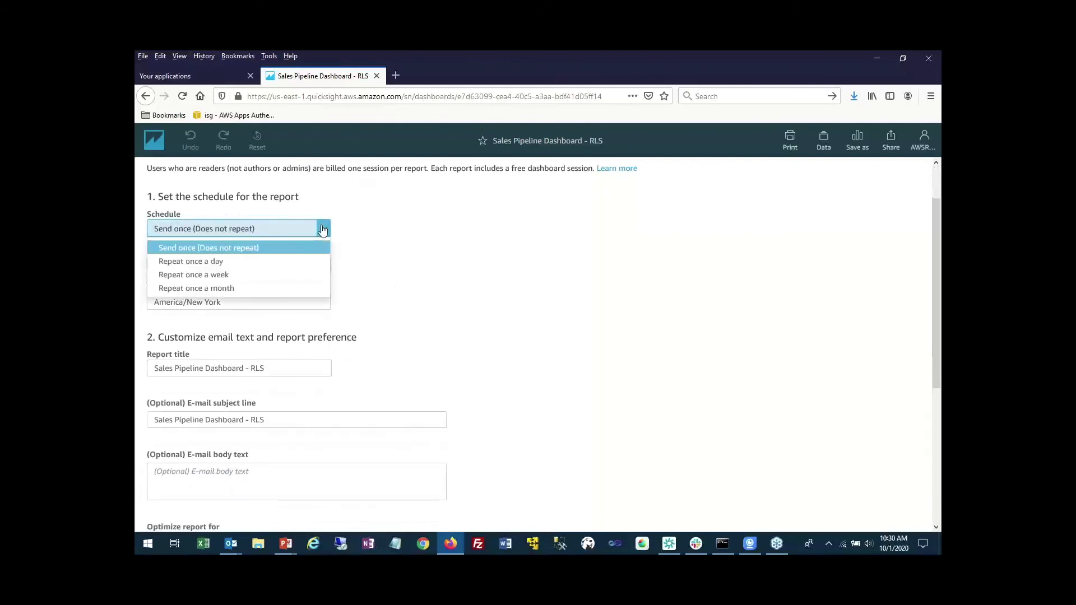
left_click(361, 233)
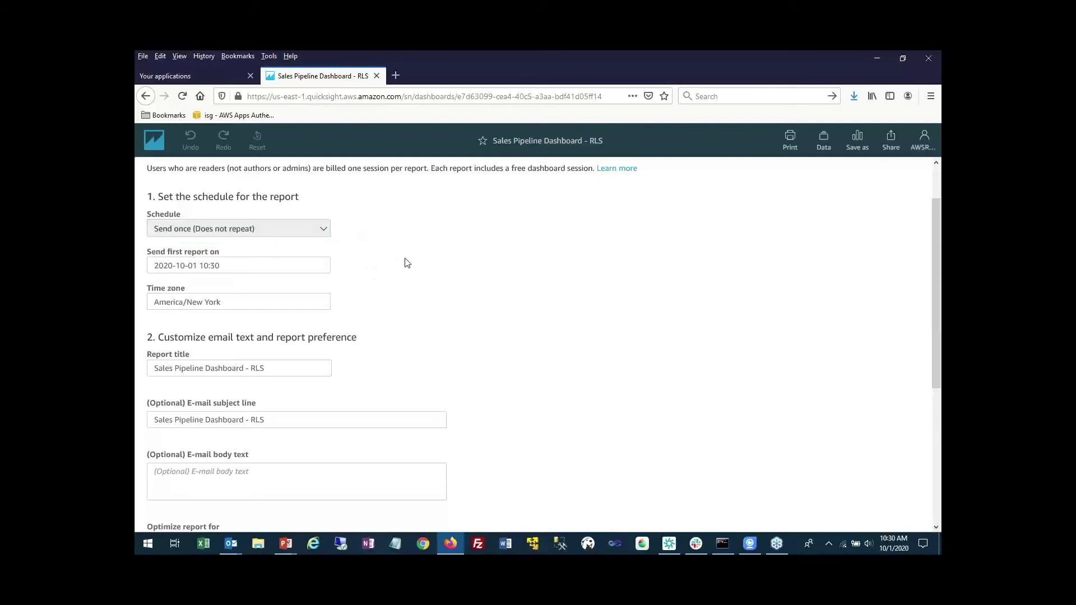
Disable sending the email report to all users with dashboard access, keep both listed recipients selected, and save the report
scroll(269, 221, "down", 2)
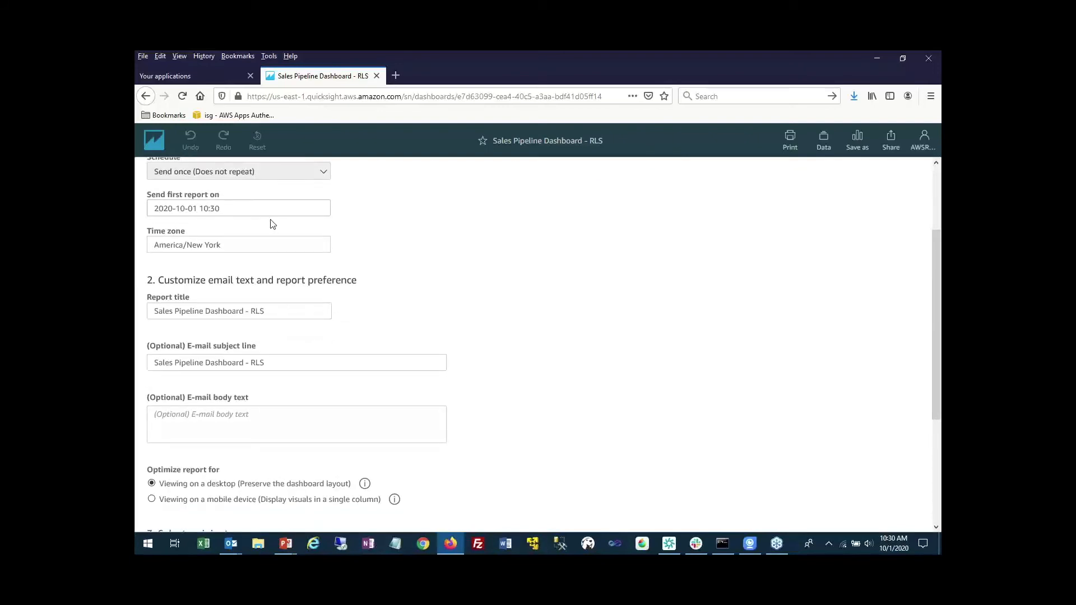
scroll(272, 222, "down", 2)
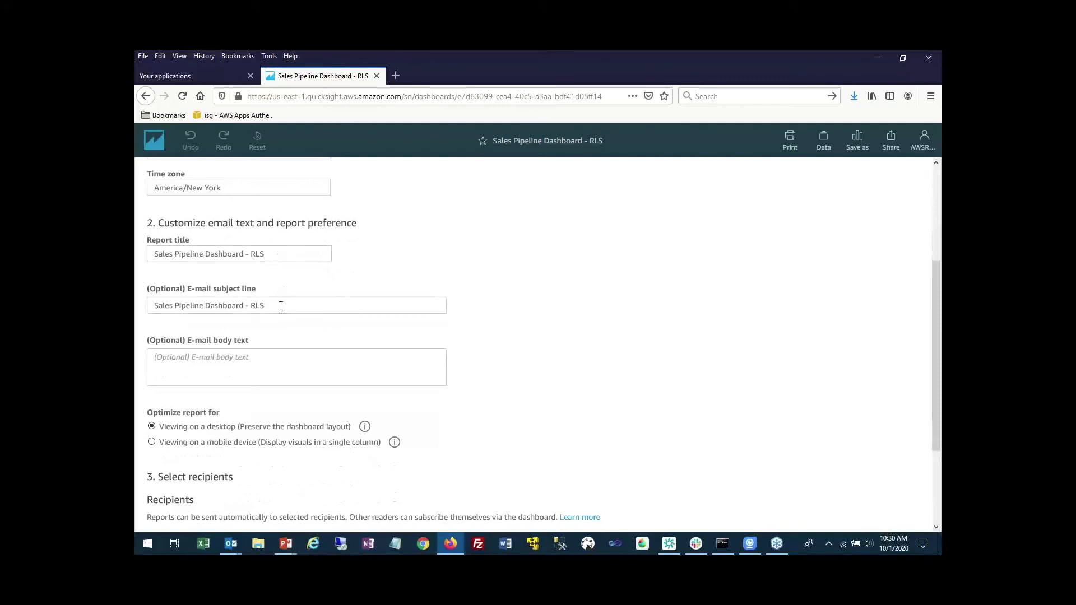
scroll(280, 308, "down", 2)
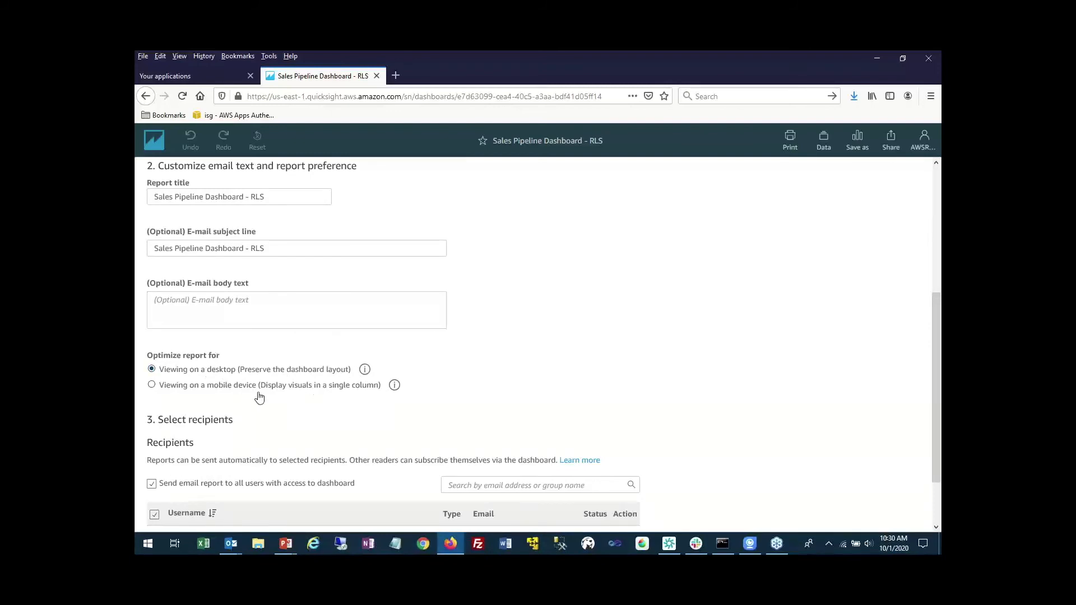
scroll(478, 360, "down", 2)
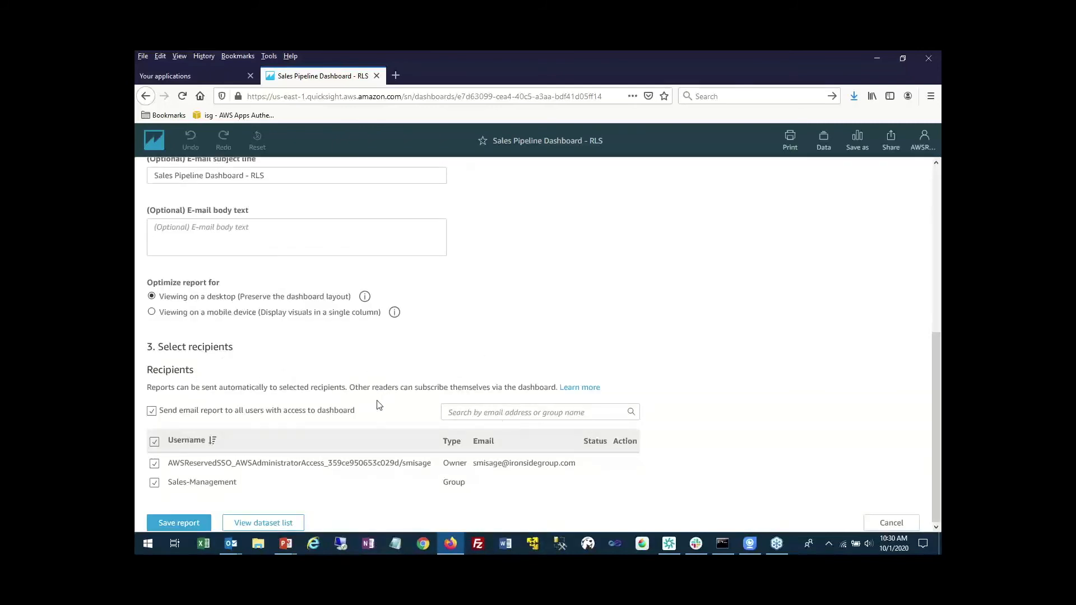
left_click(290, 414)
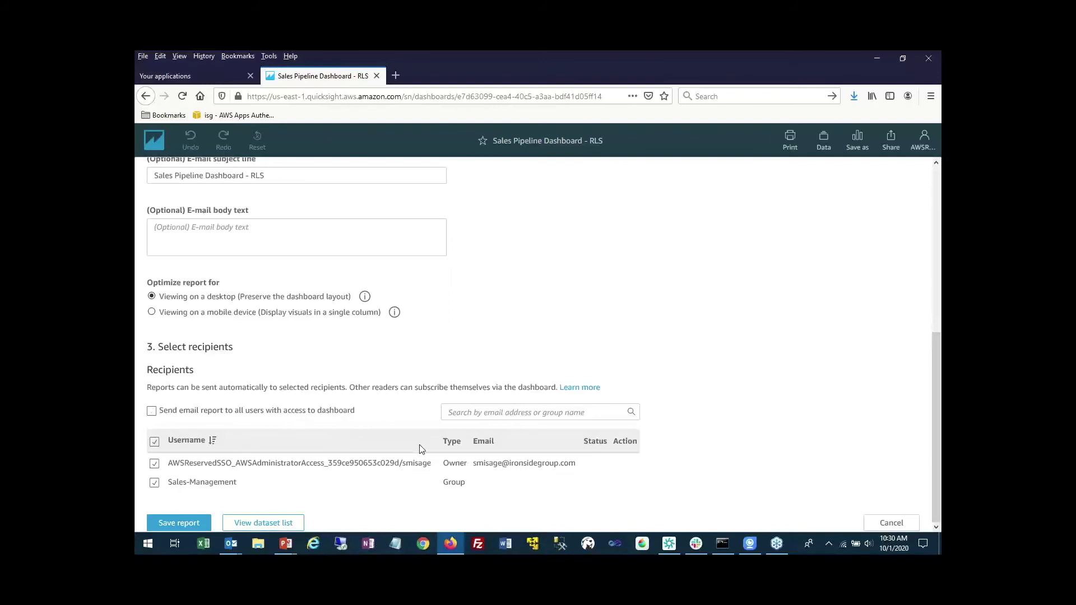
left_click(189, 526)
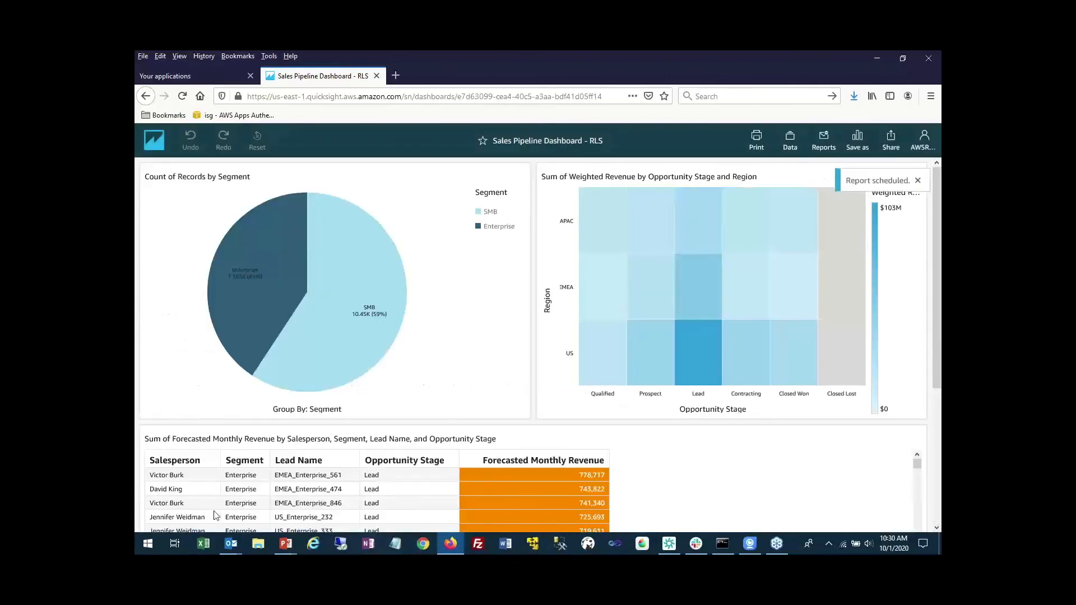
Reopen the dashboard's email report settings and update and send the report immediately
left_click(886, 144)
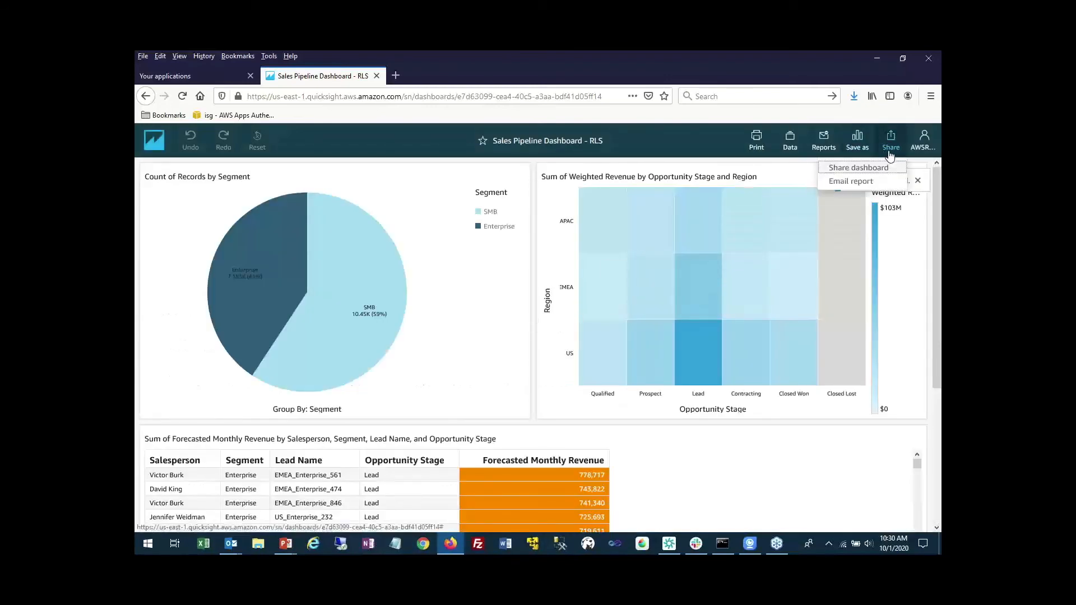
left_click(858, 181)
scroll(440, 349, "down", 6)
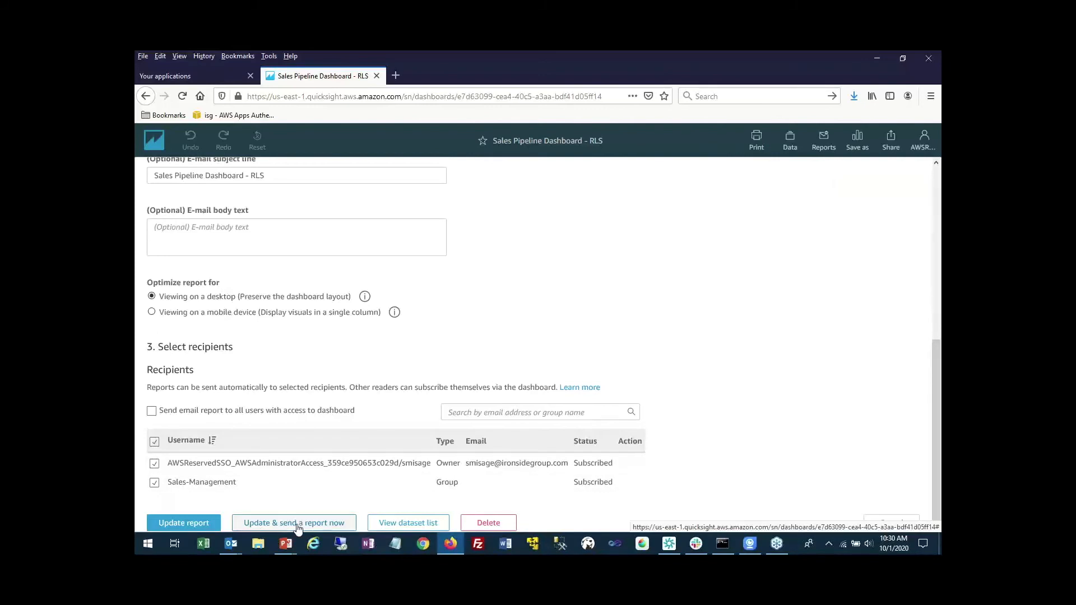
left_click(297, 524)
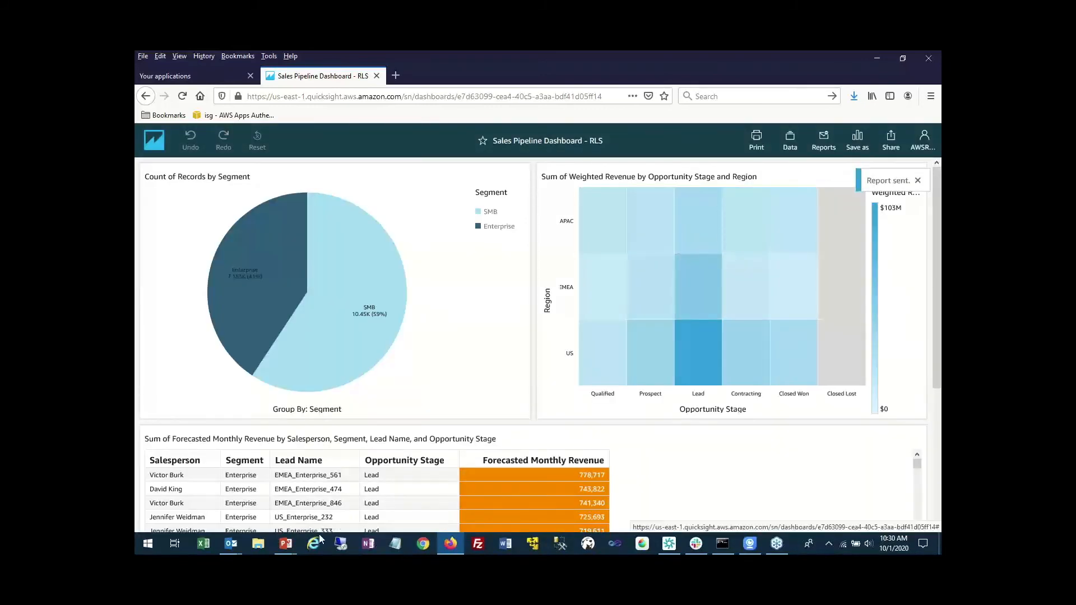
Switch to the Outlook inbox and delete the Office365 Message Center and Ironside / Trakstar Notification messages
mouse_move(231, 543)
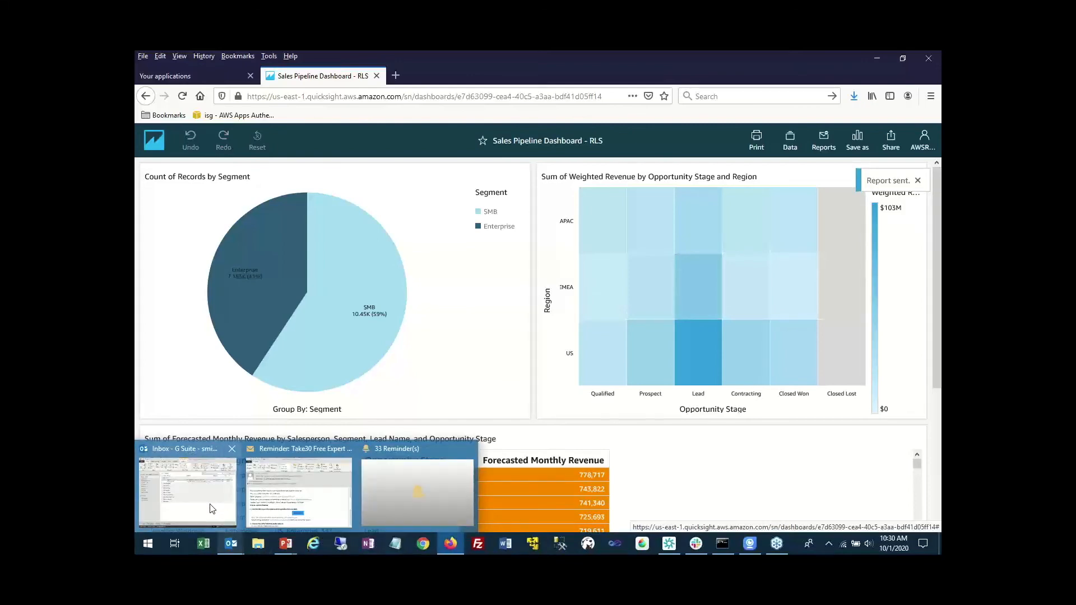
left_click(211, 505)
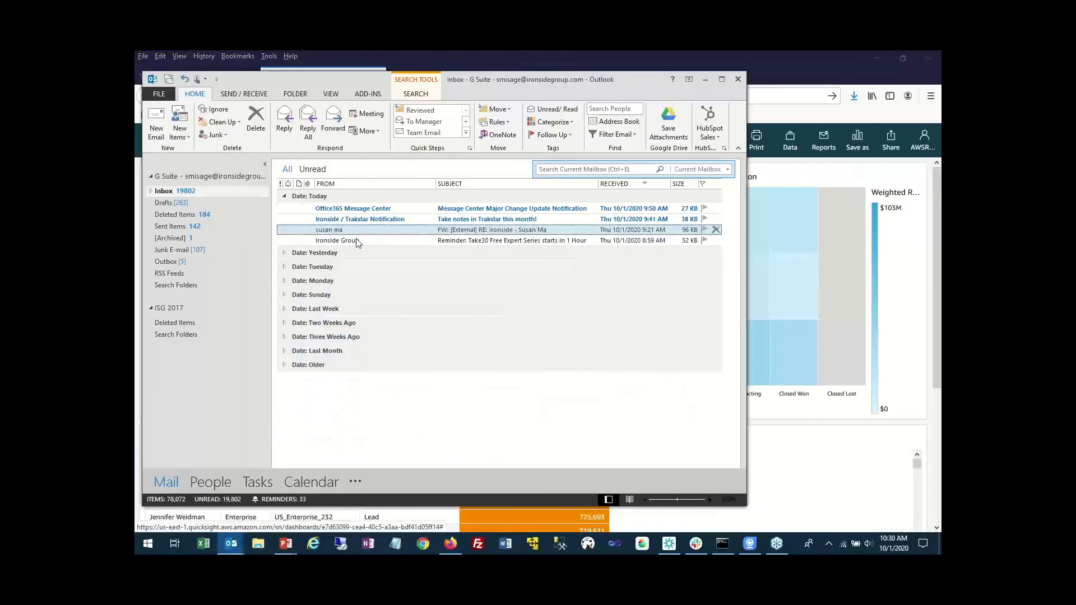
left_click(406, 211)
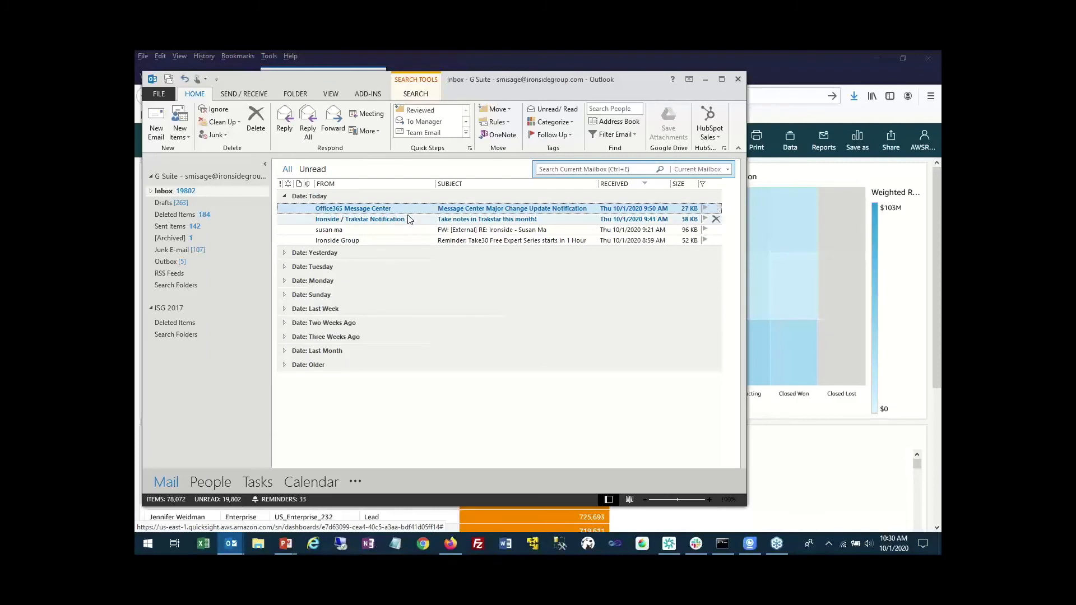
key("Delete")
key("Delete")
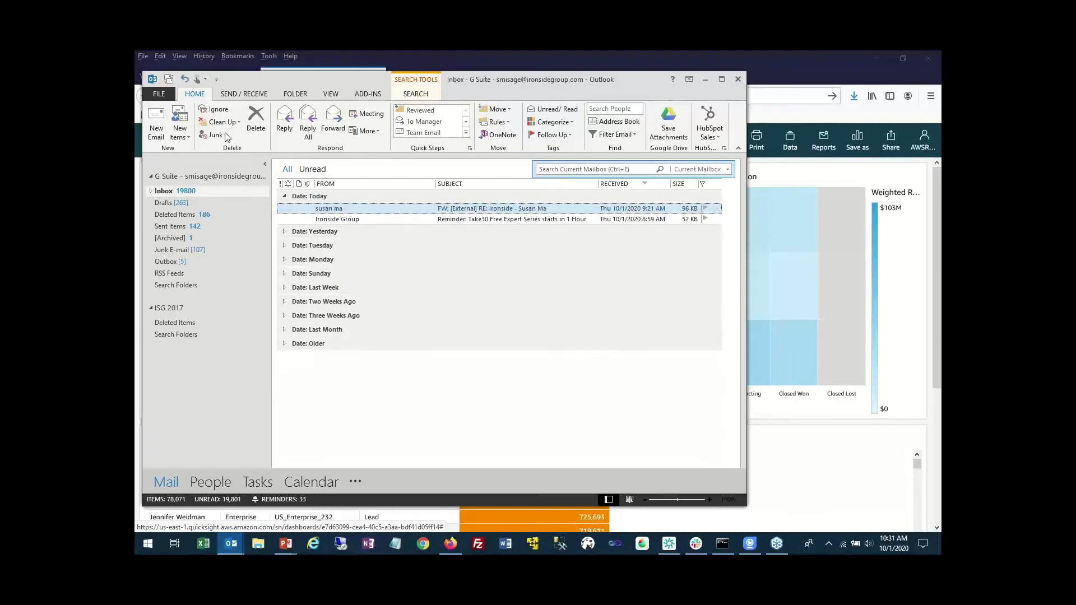
Run send/receive for all mail folders repeatedly until the QuickSight report email arrives
left_click(244, 93)
left_click(166, 129)
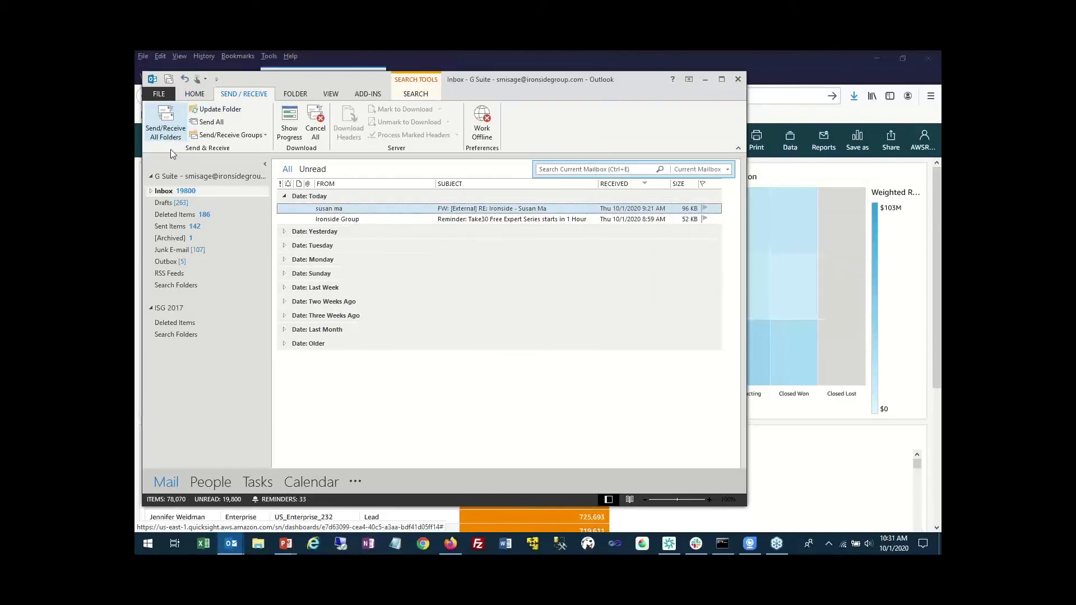
left_click(173, 133)
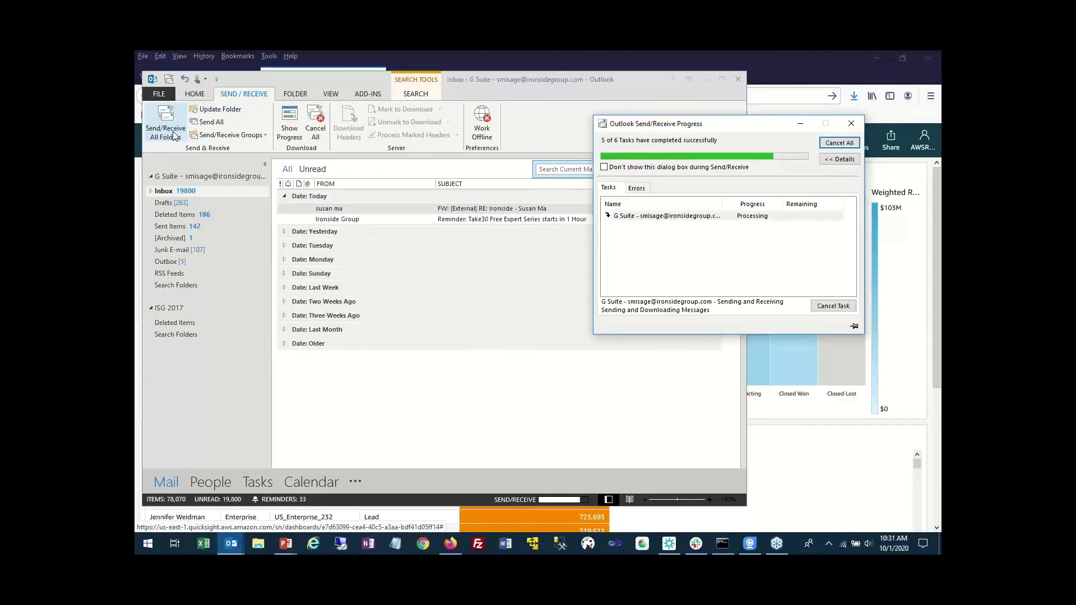
left_click(171, 135)
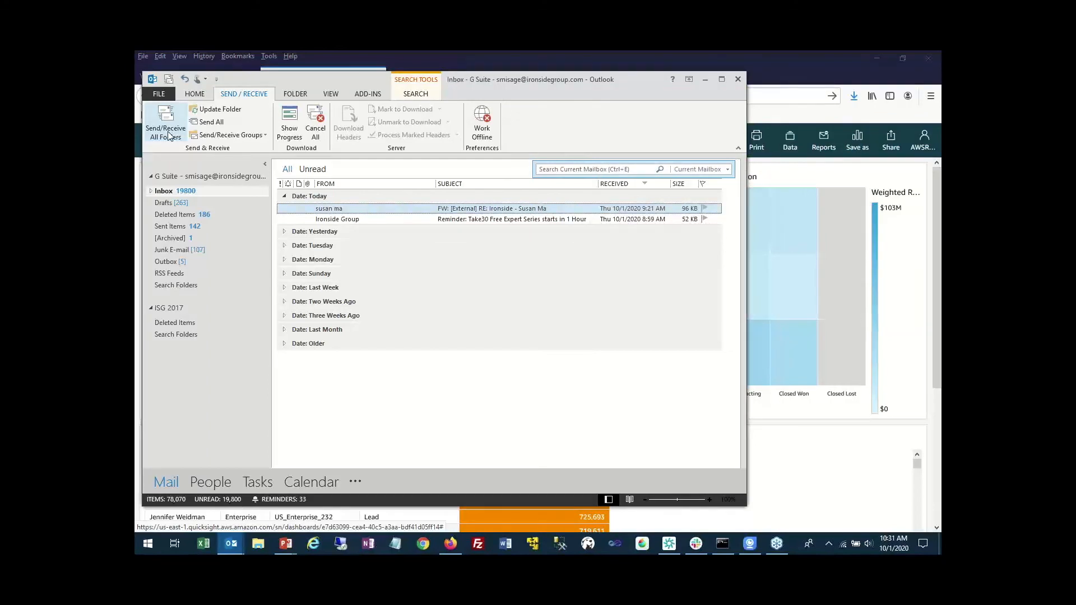
left_click(169, 134)
left_click(176, 136)
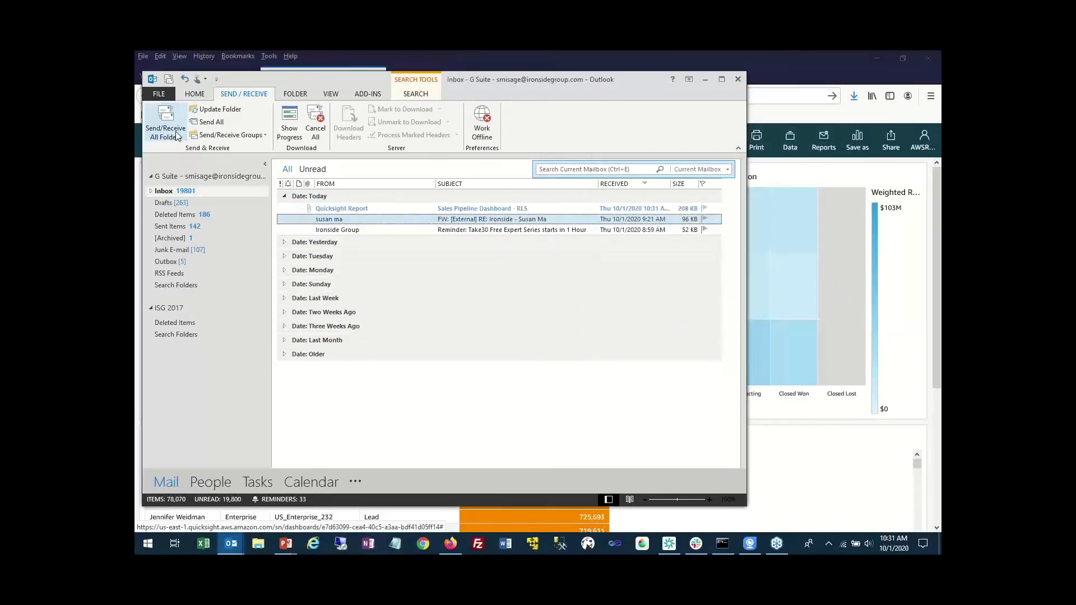
Open the Sales Pipeline Dashboard - RLS report email maximized, examine its embedded visuals, and return to the dashboard in the browser
double_click(357, 210)
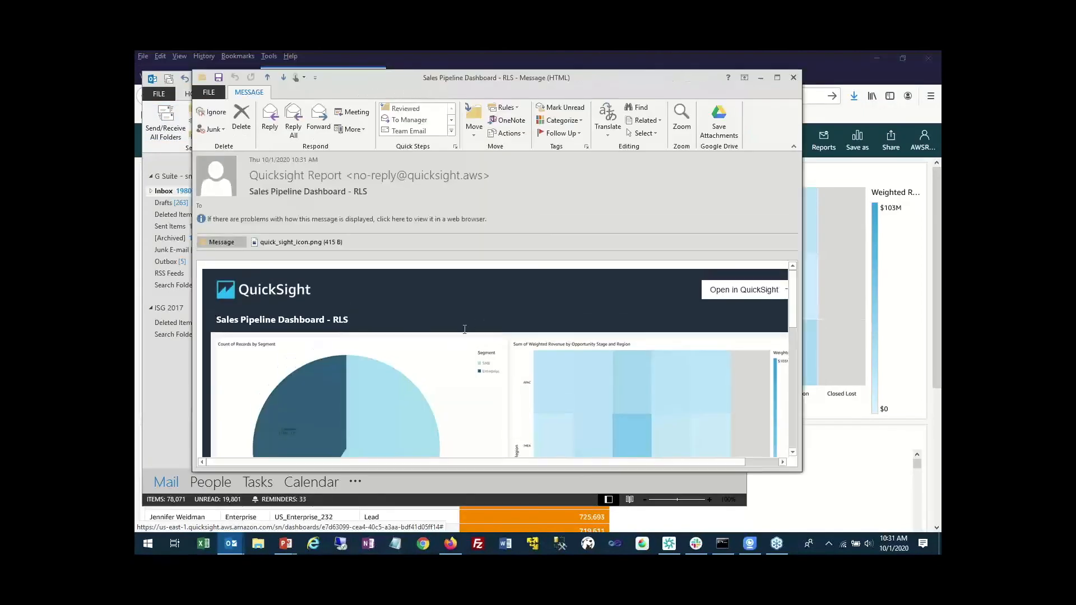
scroll(473, 323, "down", 1)
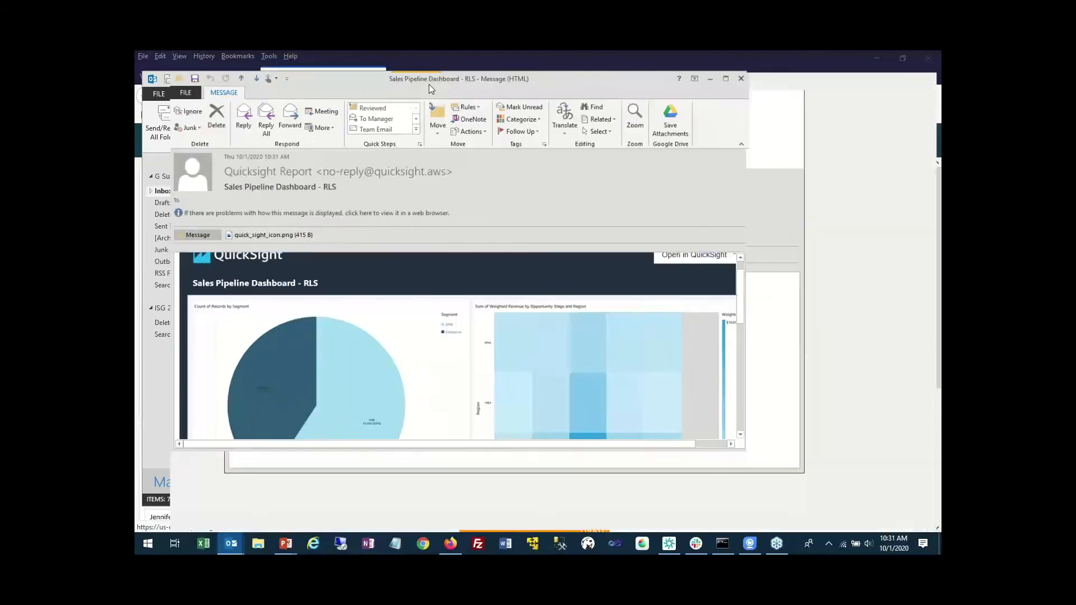
double_click(429, 84)
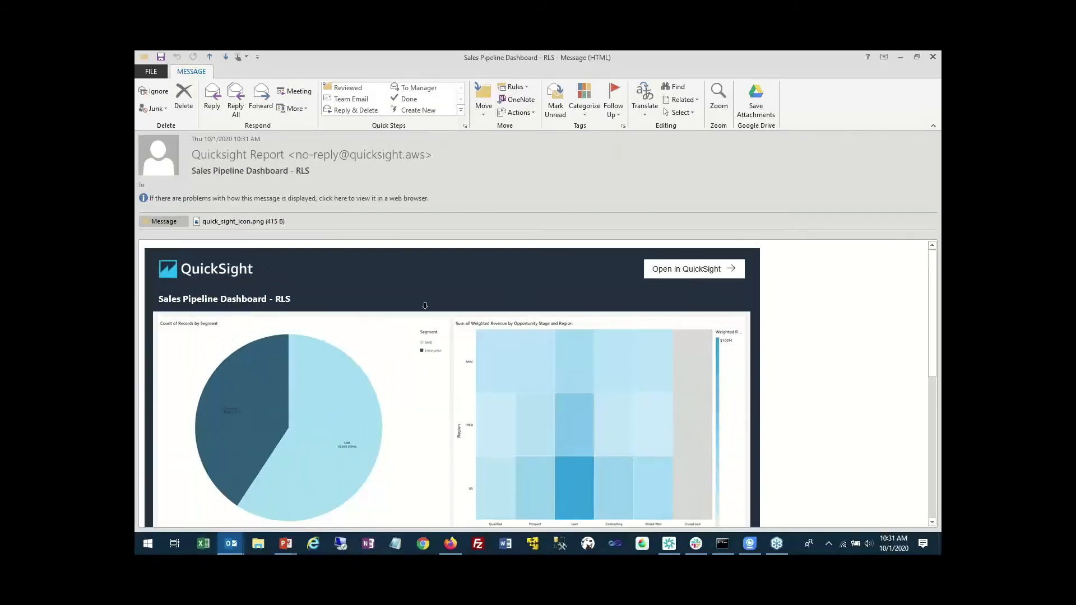
scroll(425, 305, "down", 3)
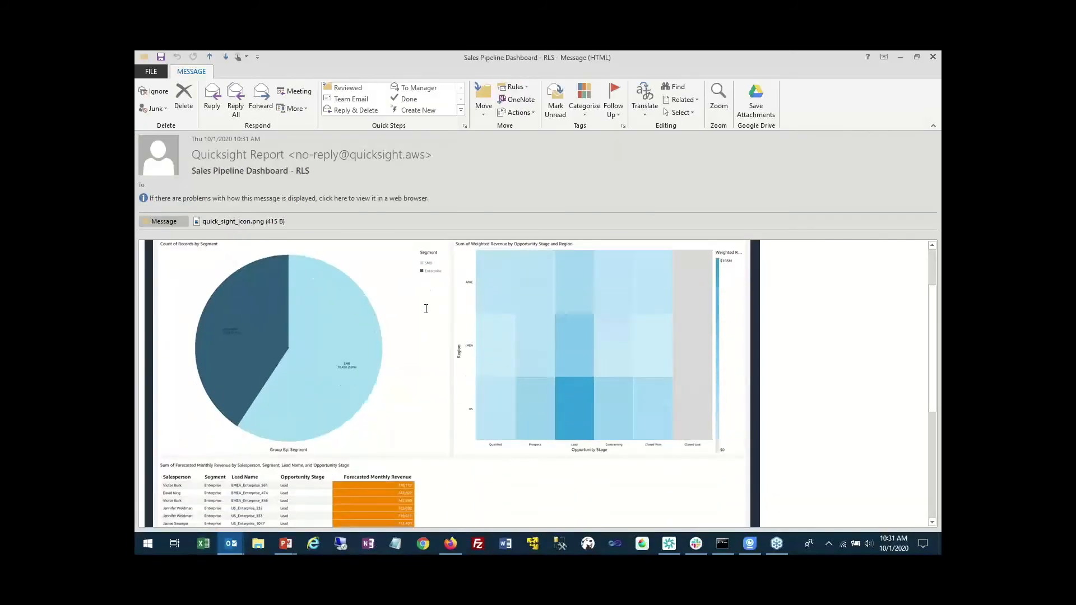
scroll(432, 319, "up", 3)
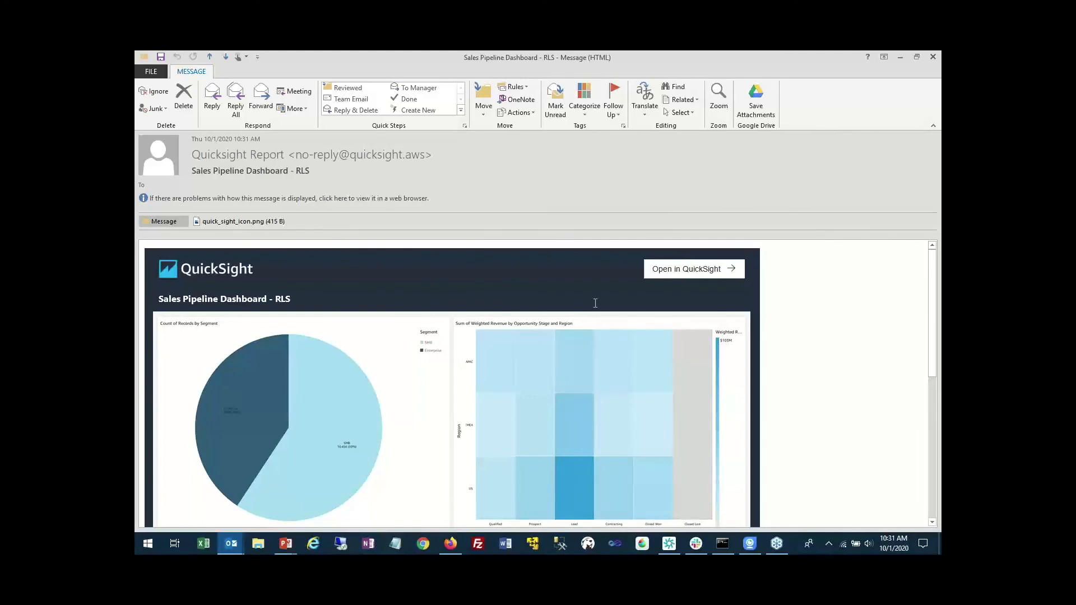
left_click(900, 58)
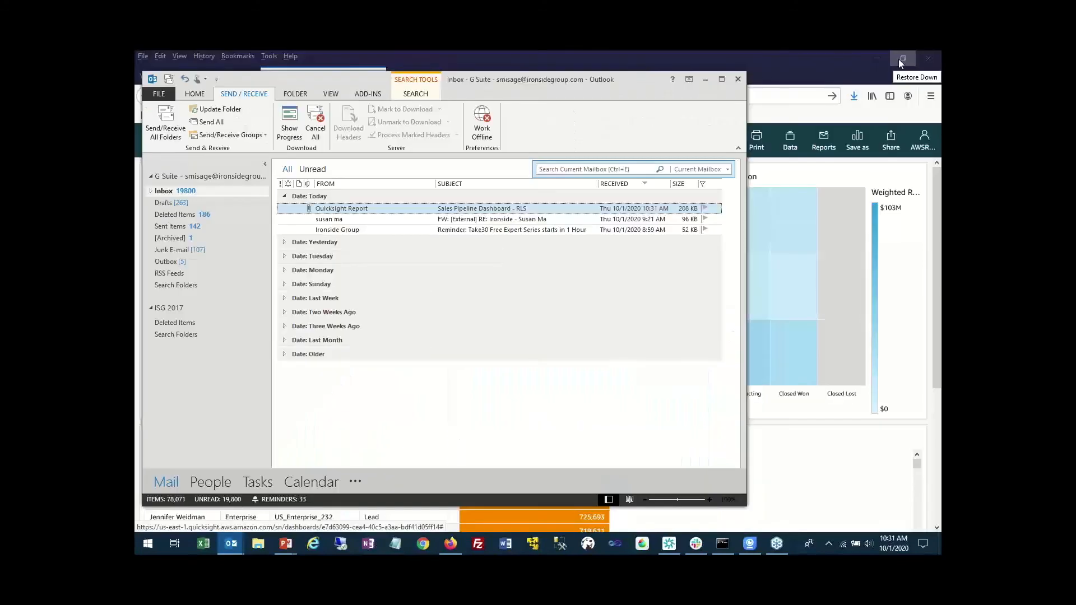
left_click(705, 80)
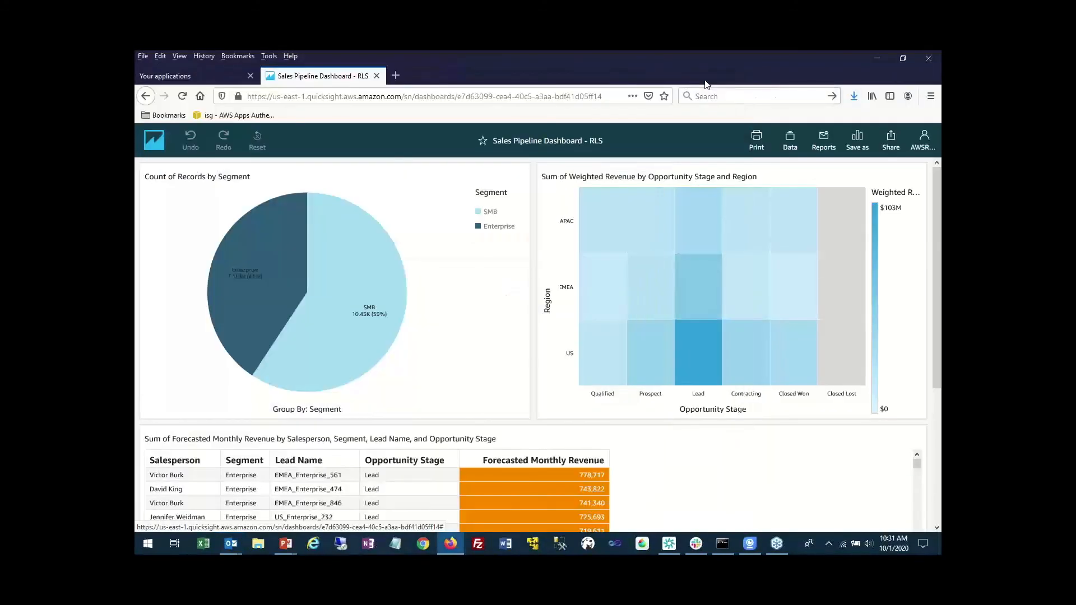